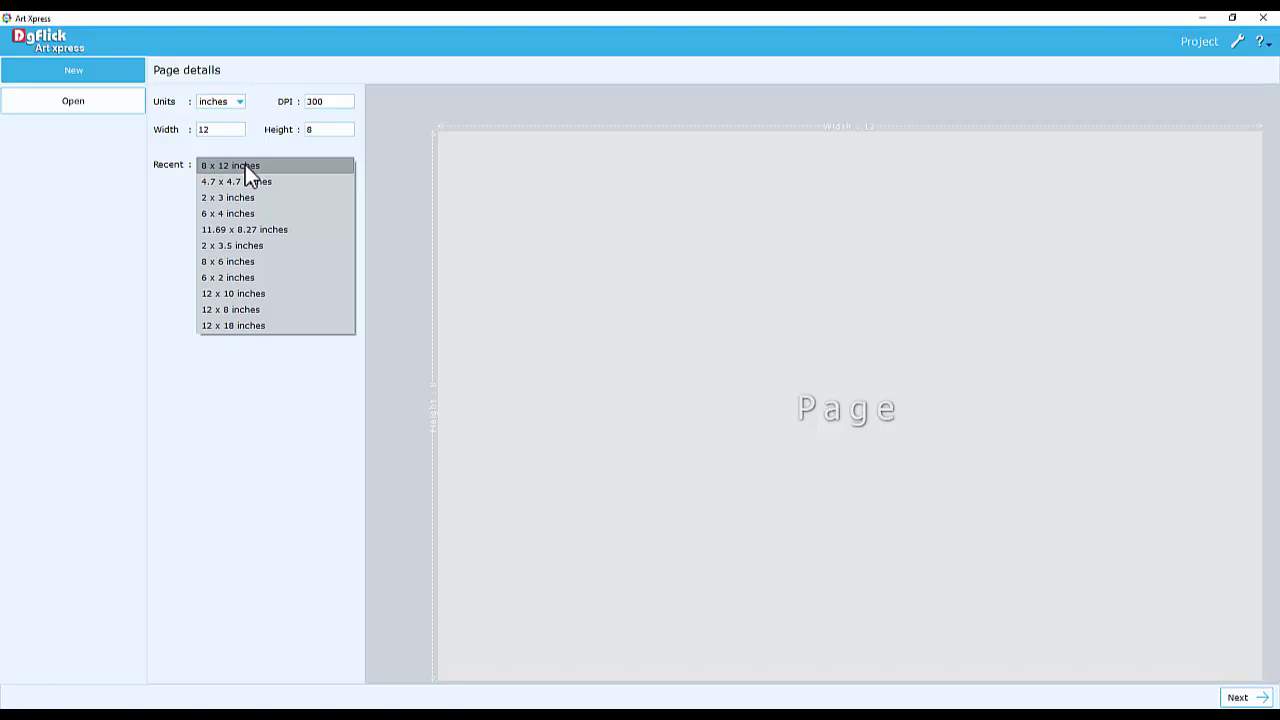
Create a new 2 x 3.5 inch page at 300 DPI from the recent sizes
click(255, 250)
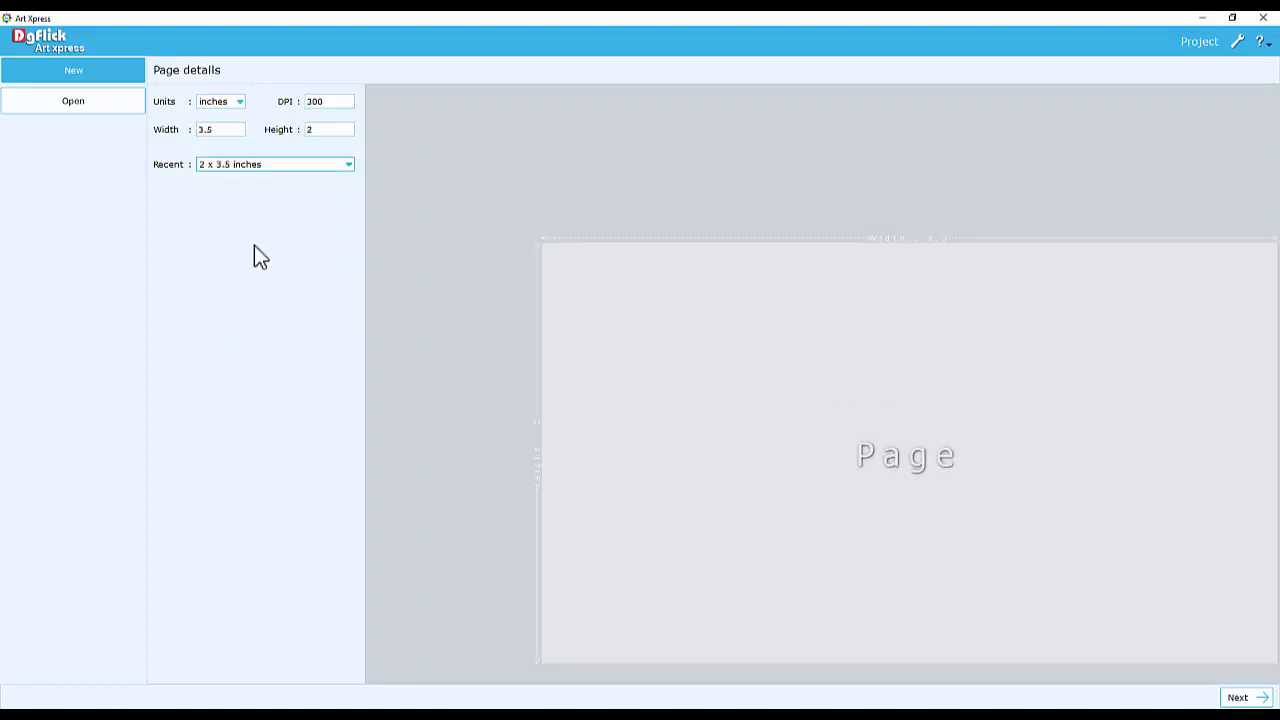
drag(230, 129, 186, 133)
click(325, 130)
click(336, 101)
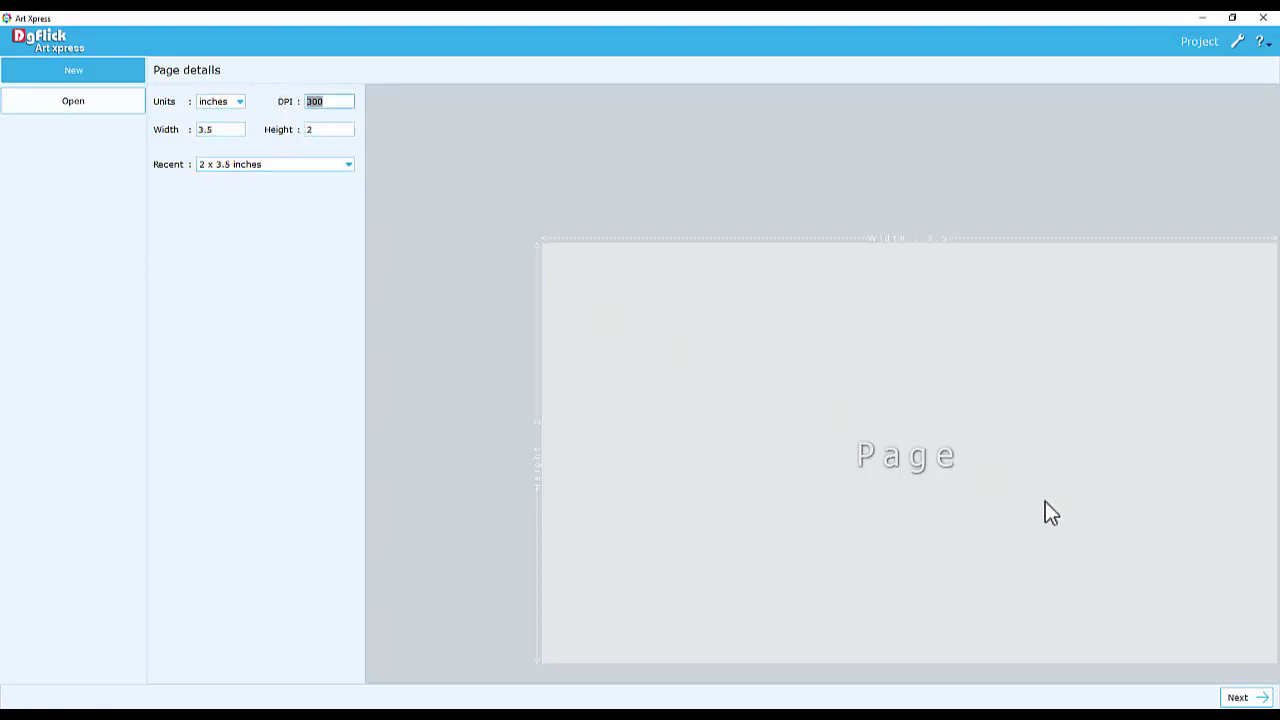
click(1236, 694)
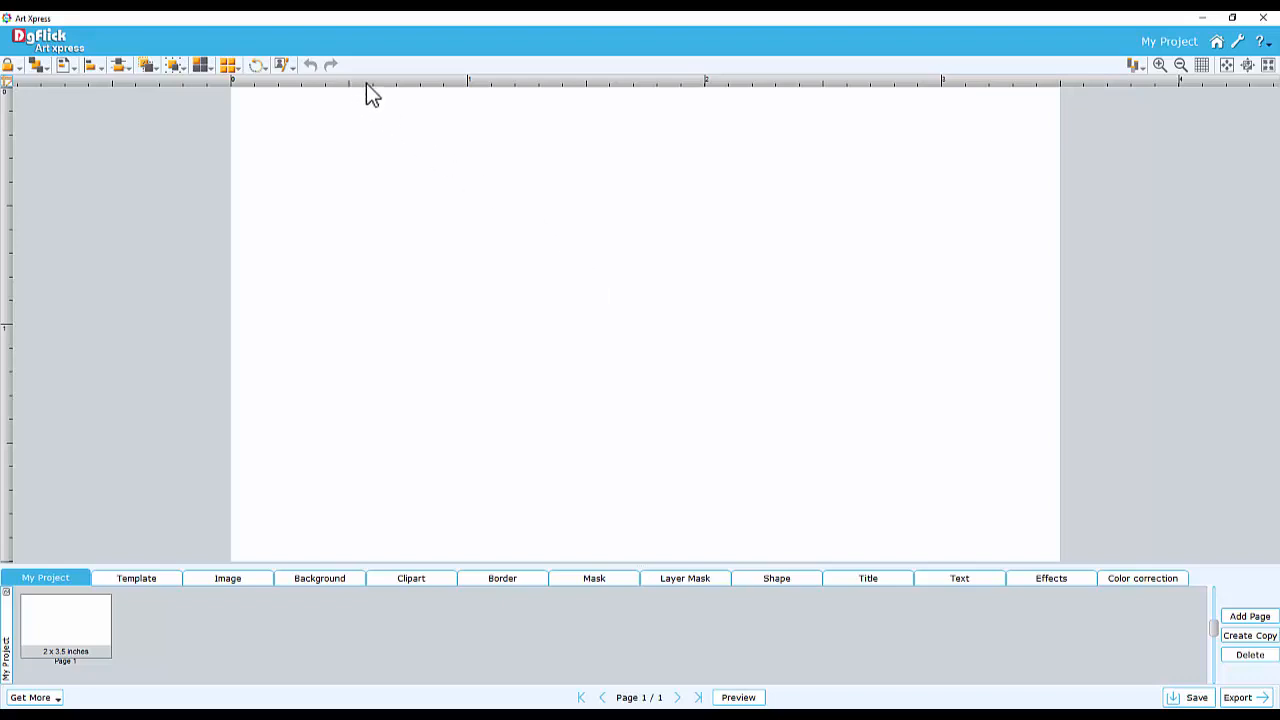
Add two vertical and two horizontal guides just inside the page edges as margins
click(254, 85)
click(1036, 86)
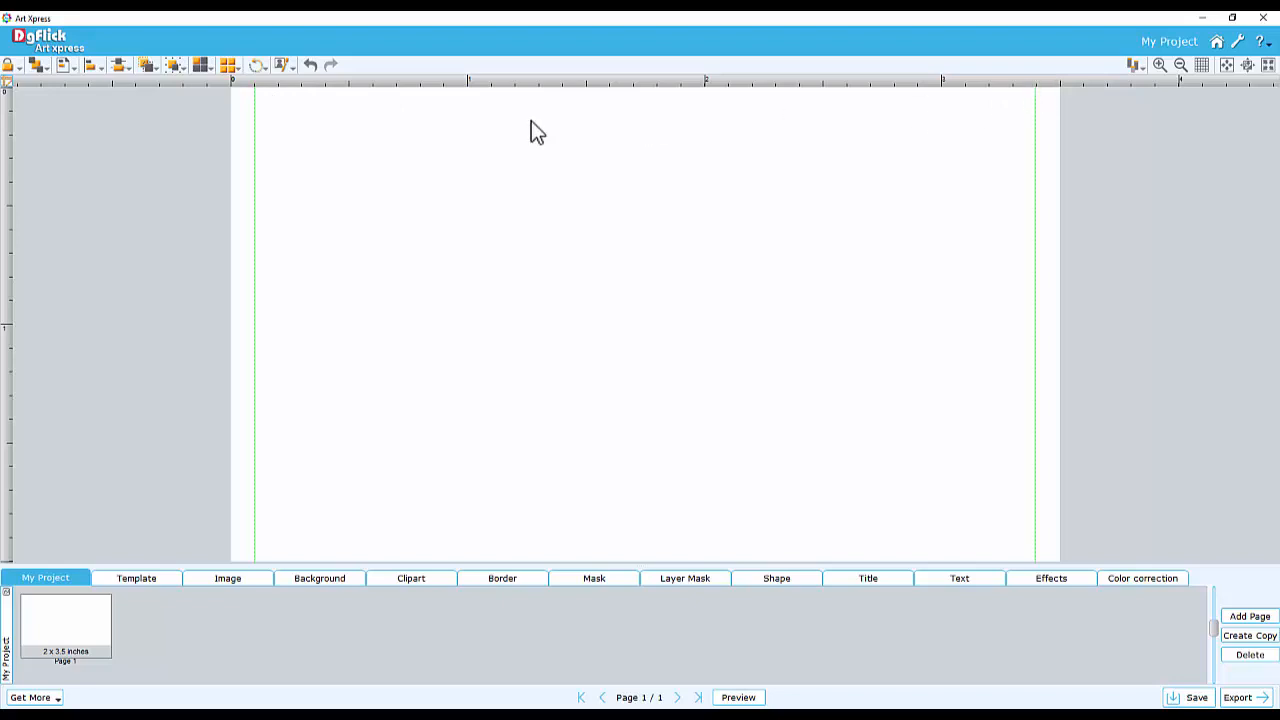
click(10, 111)
click(10, 536)
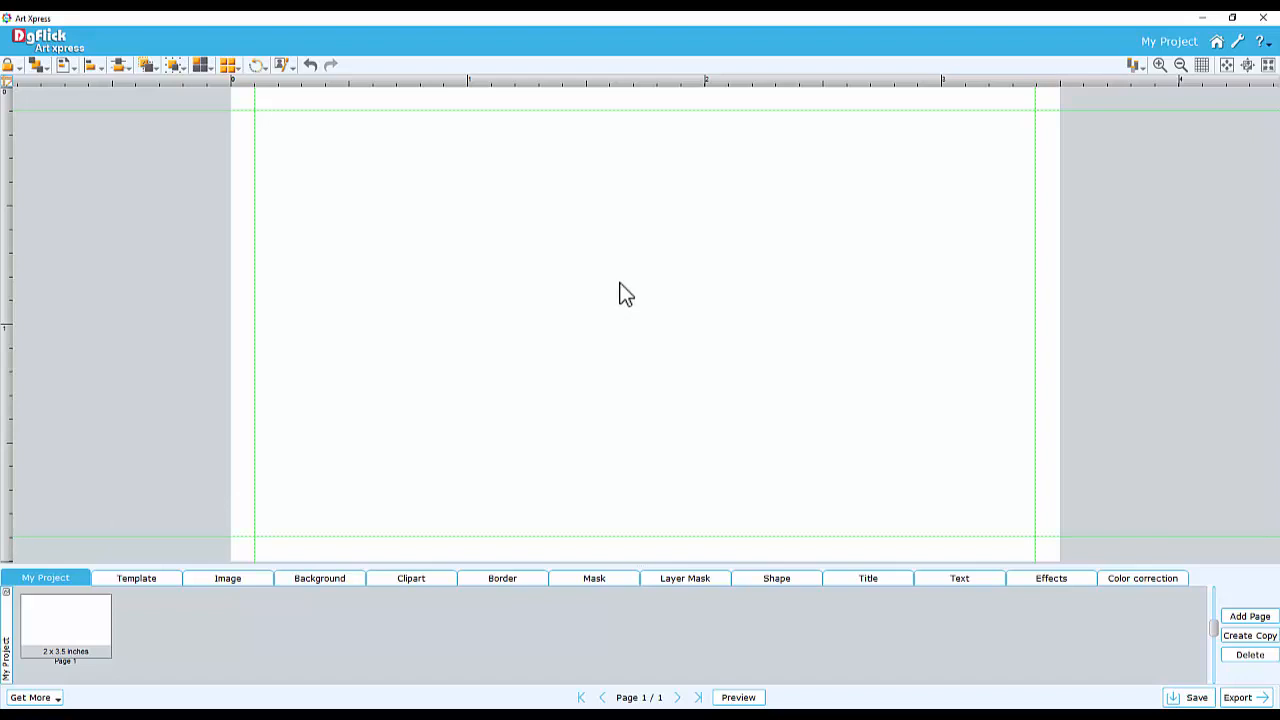
Set the name title's font to Futura Md BT at size 12
click(860, 578)
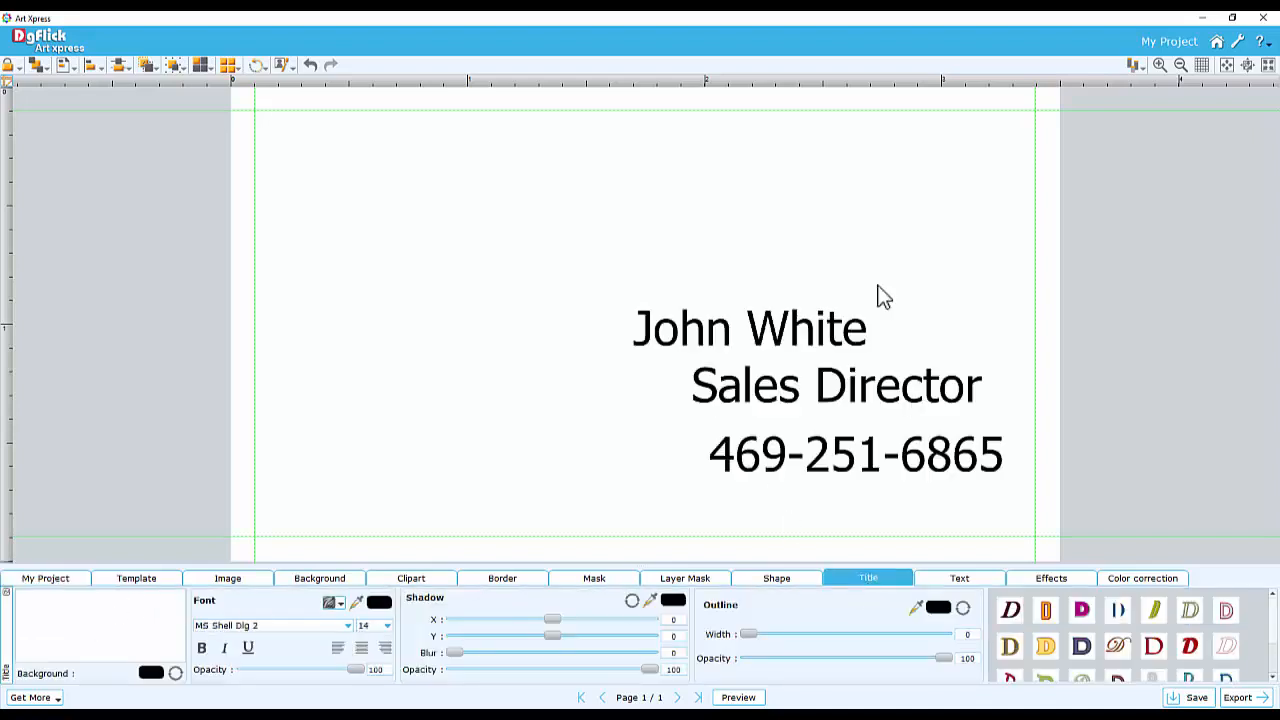
click(757, 342)
click(348, 626)
text(fu)
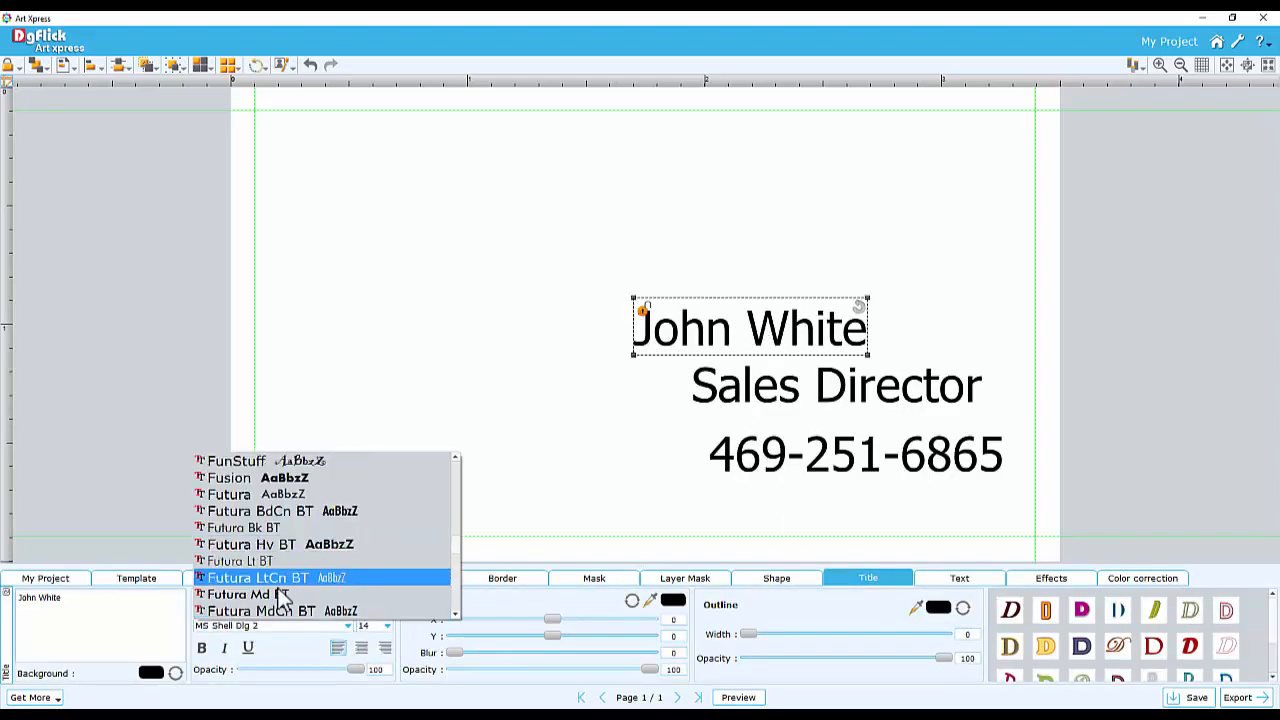
click(284, 596)
drag(377, 625, 364, 626)
text(12)
key(Return)
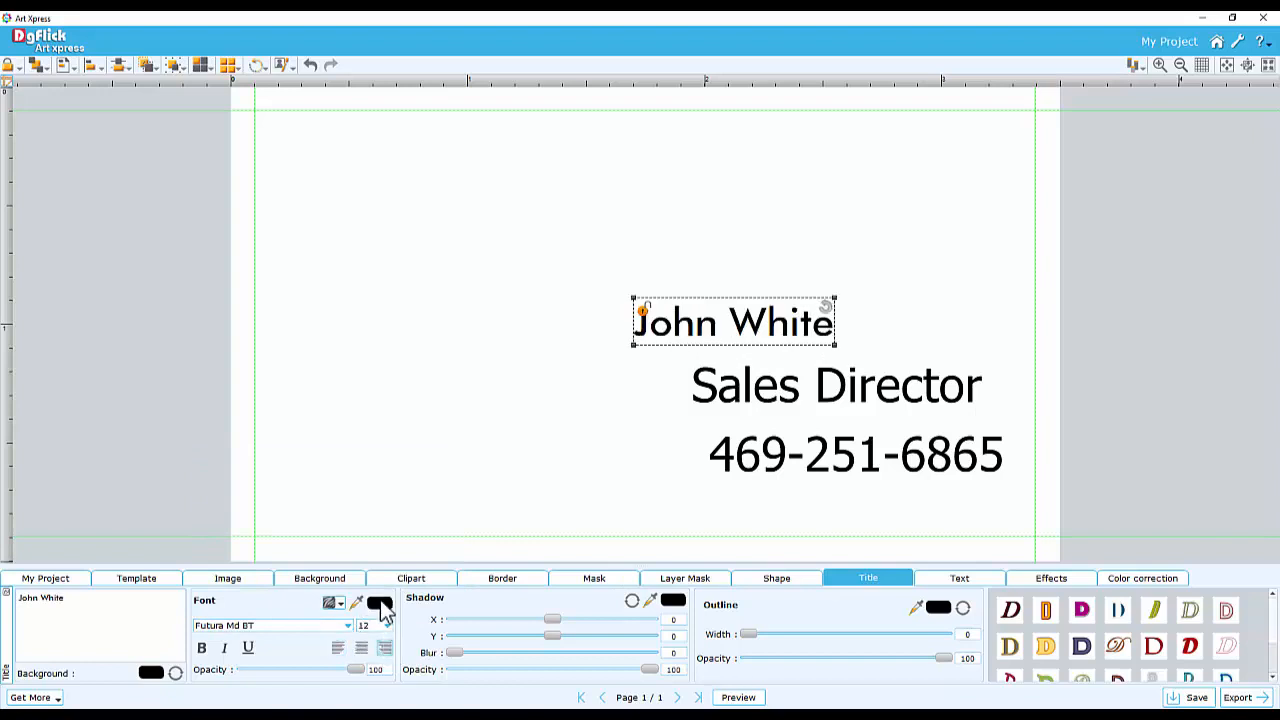
Colour the name title dark blue
click(379, 602)
click(477, 427)
click(688, 485)
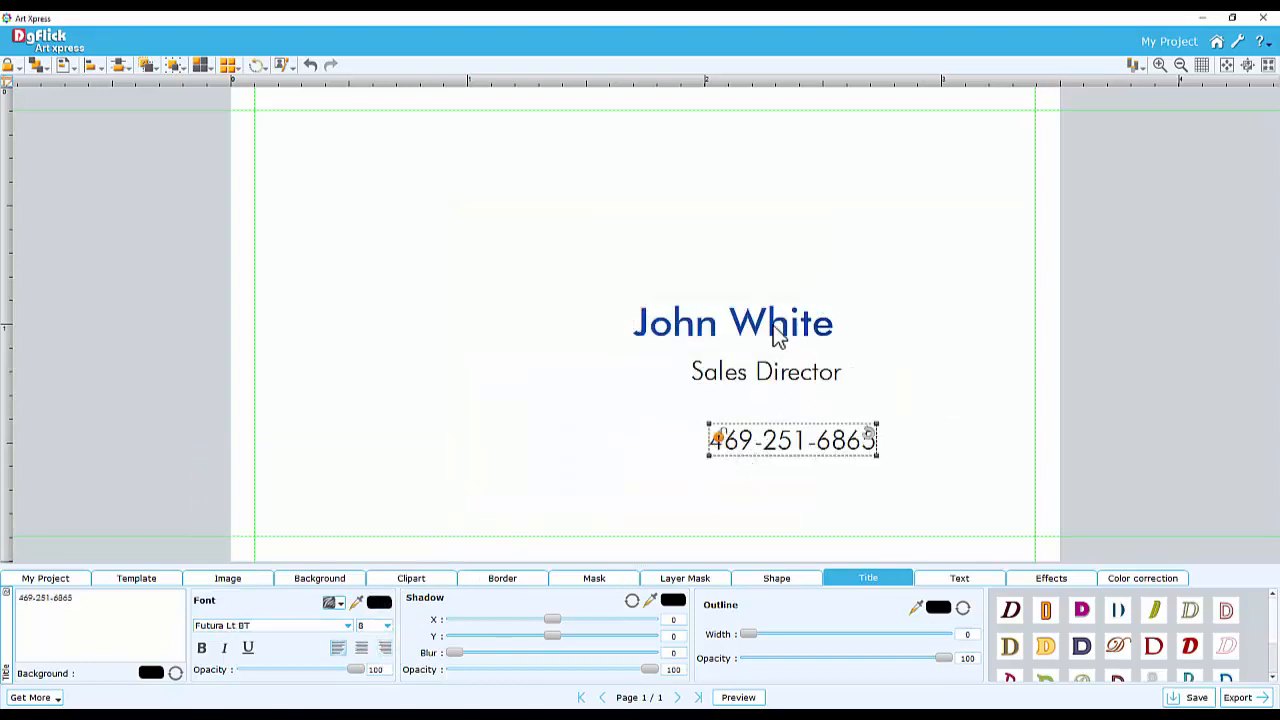
Move the name title to the top right corner inside the guides
click(762, 330)
drag(762, 330, 939, 162)
Move the job title and phone number up beneath the name
click(776, 378)
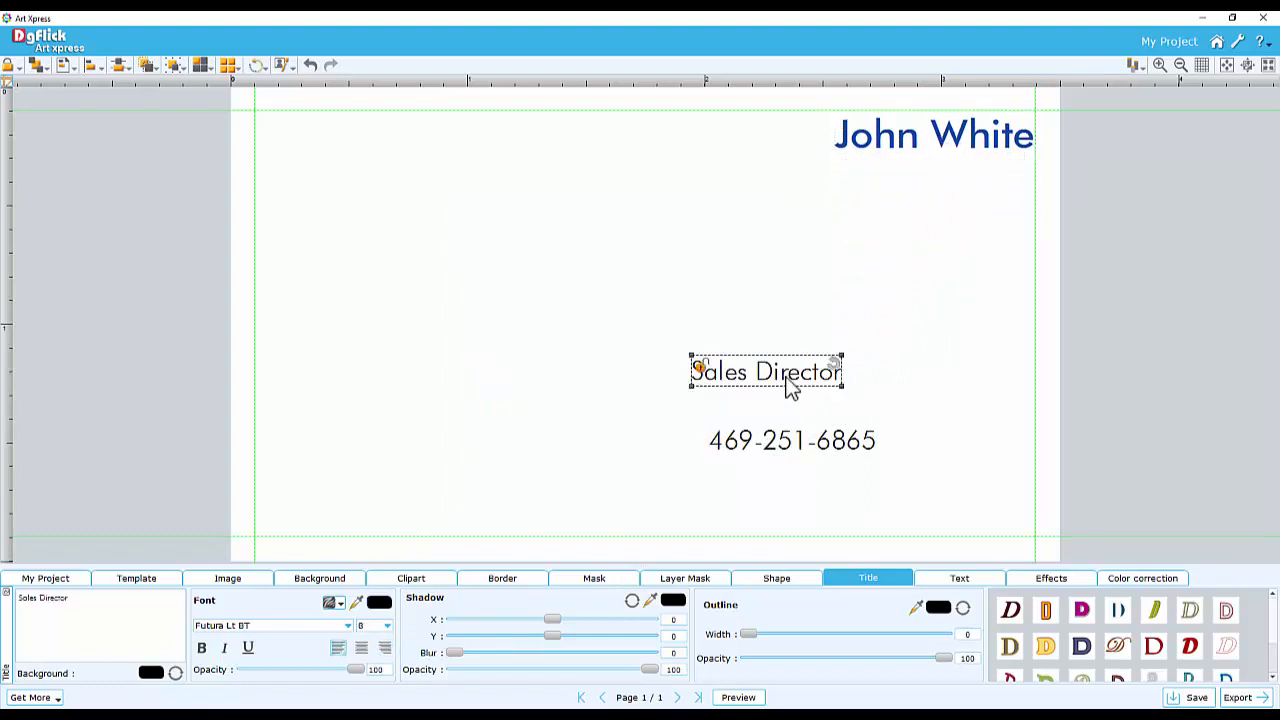
drag(776, 378, 938, 196)
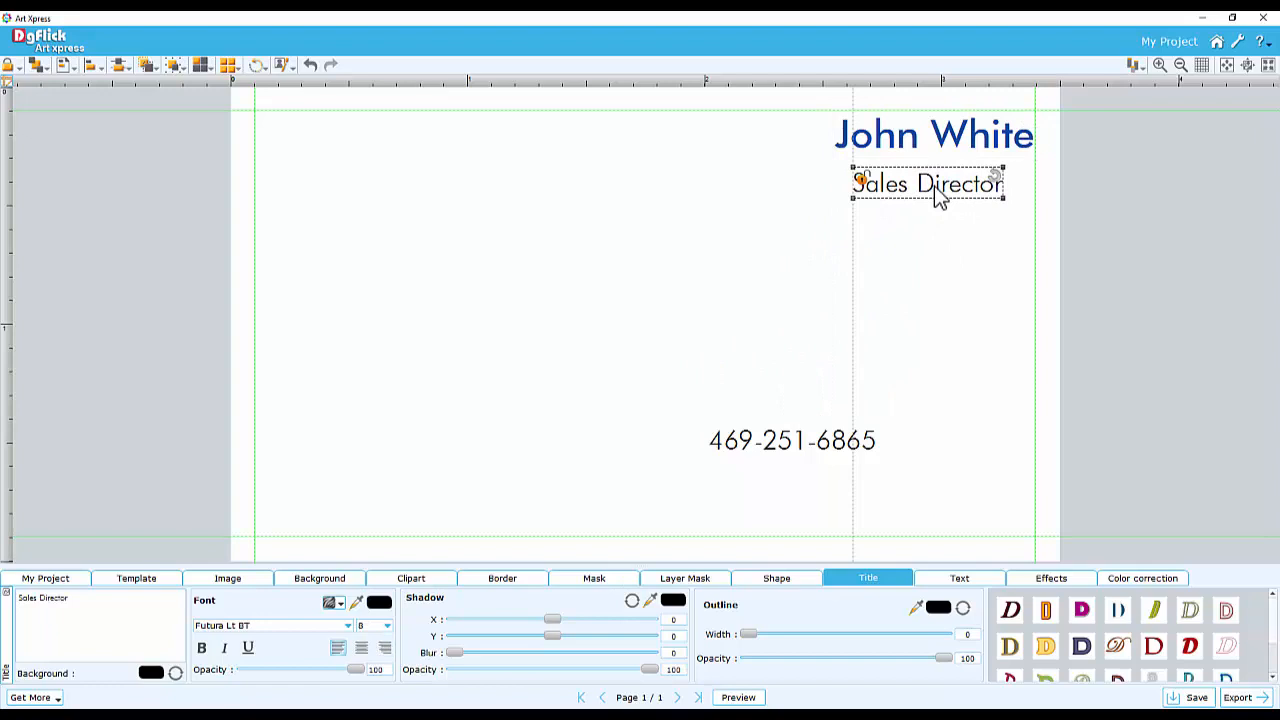
drag(937, 192, 958, 190)
drag(792, 440, 877, 209)
Select the three title lines and align them to the right
click(818, 145)
drag(791, 127, 955, 245)
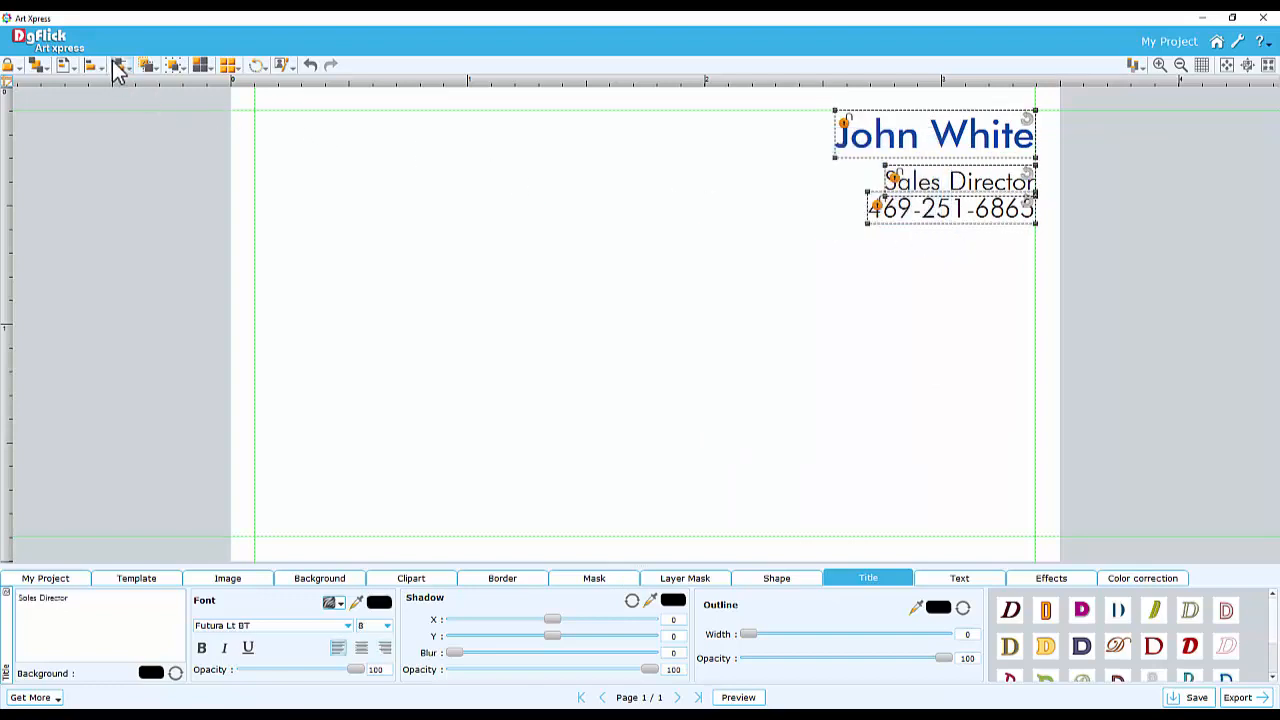
click(118, 68)
click(141, 114)
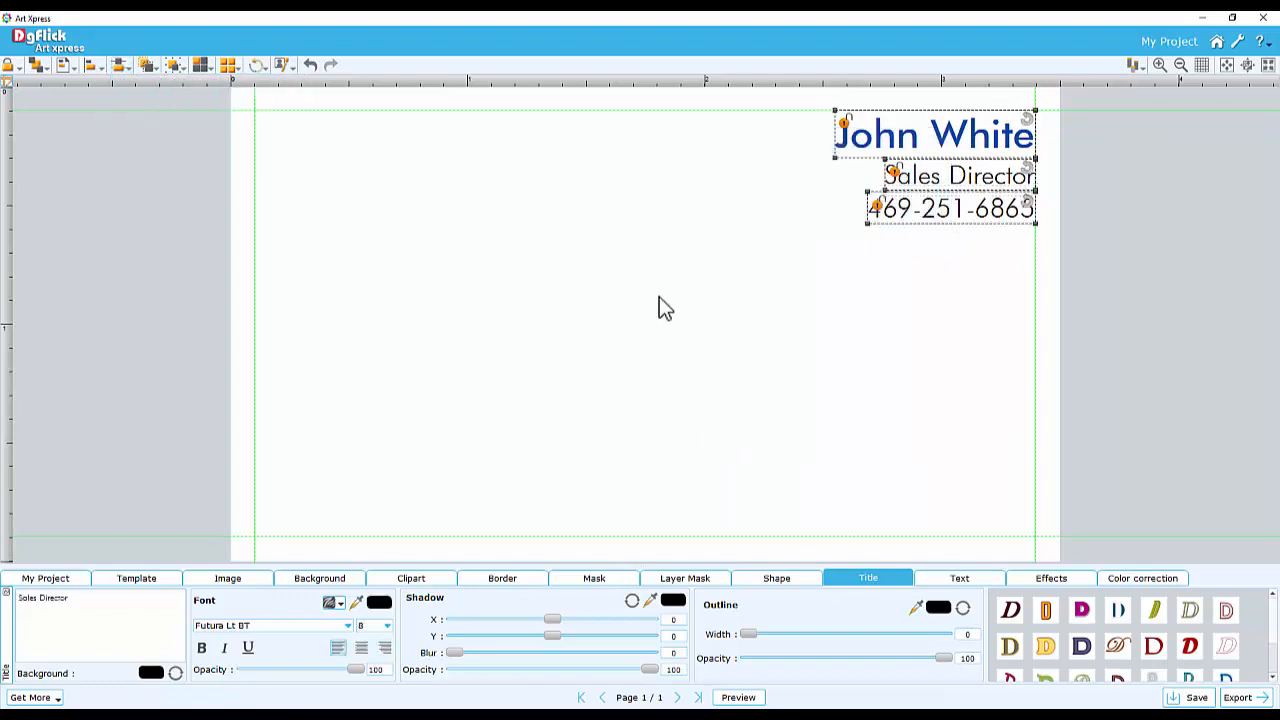
Set the font size of the job title and phone number to 6
click(899, 272)
drag(846, 180, 932, 212)
double_click(368, 625)
text(6)
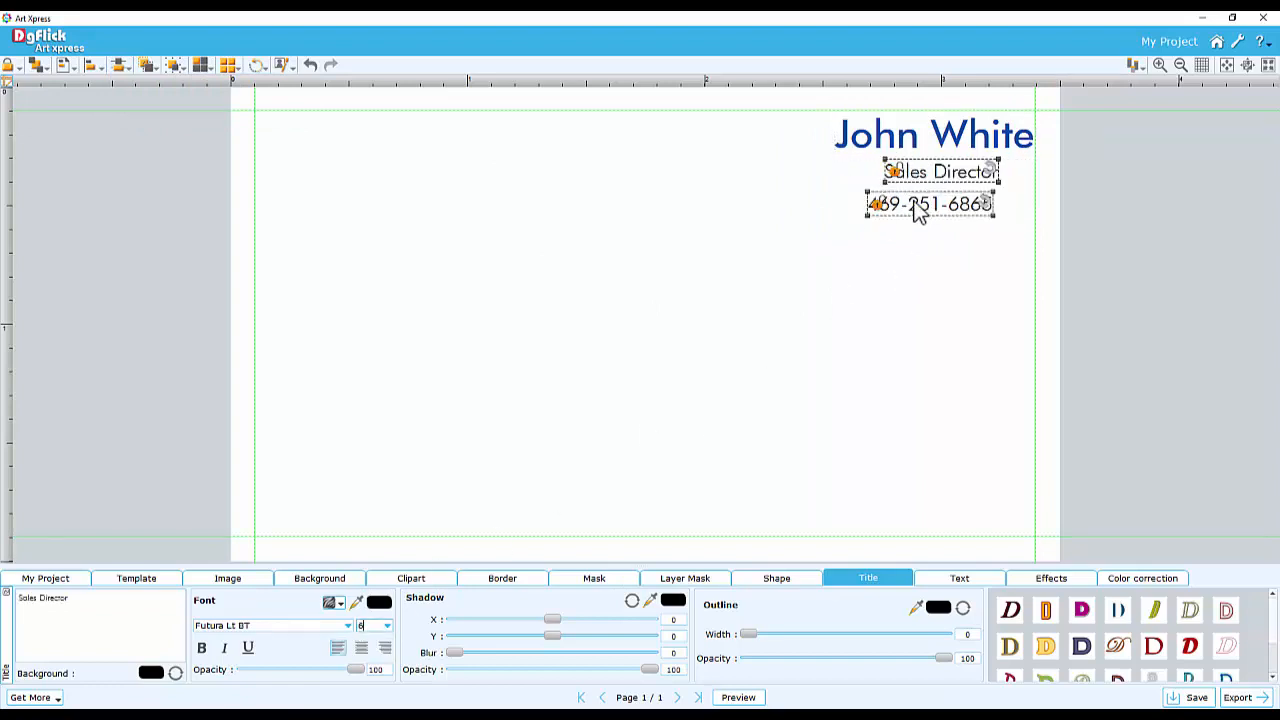
key(Return)
click(947, 262)
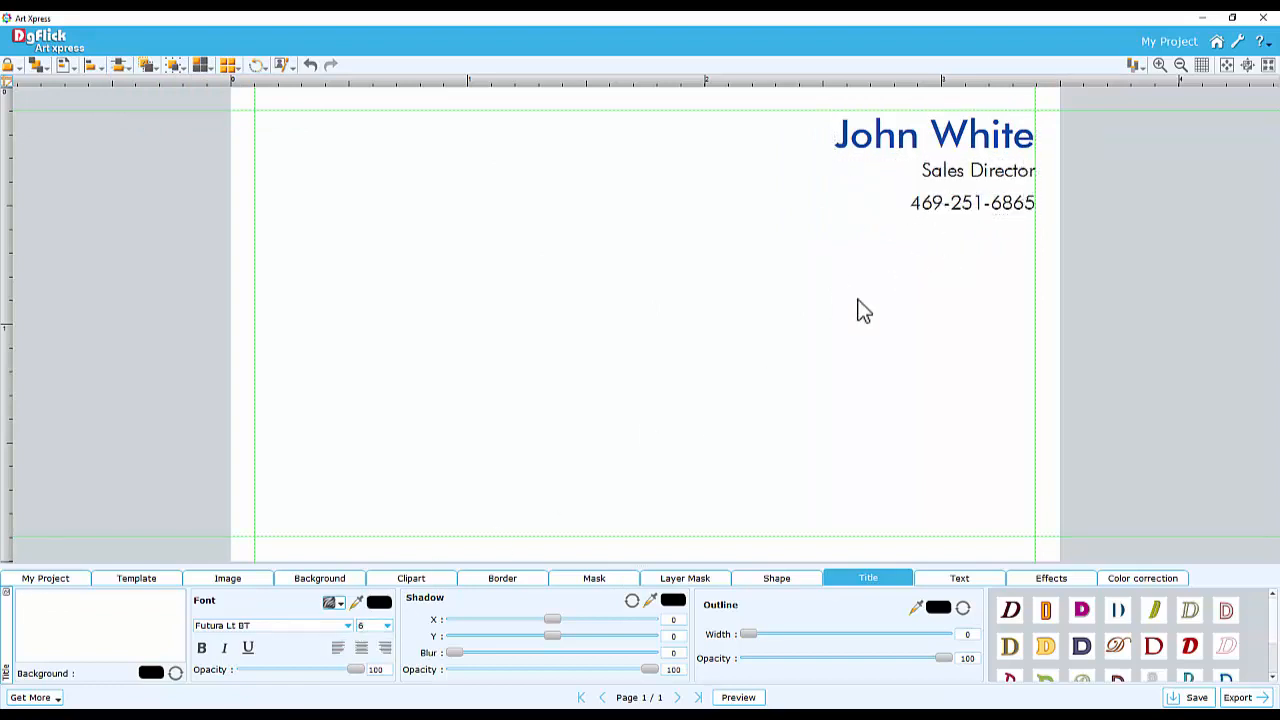
Place the new-logo-copy Blossom logo image at the left of the card and enlarge it slightly
click(227, 580)
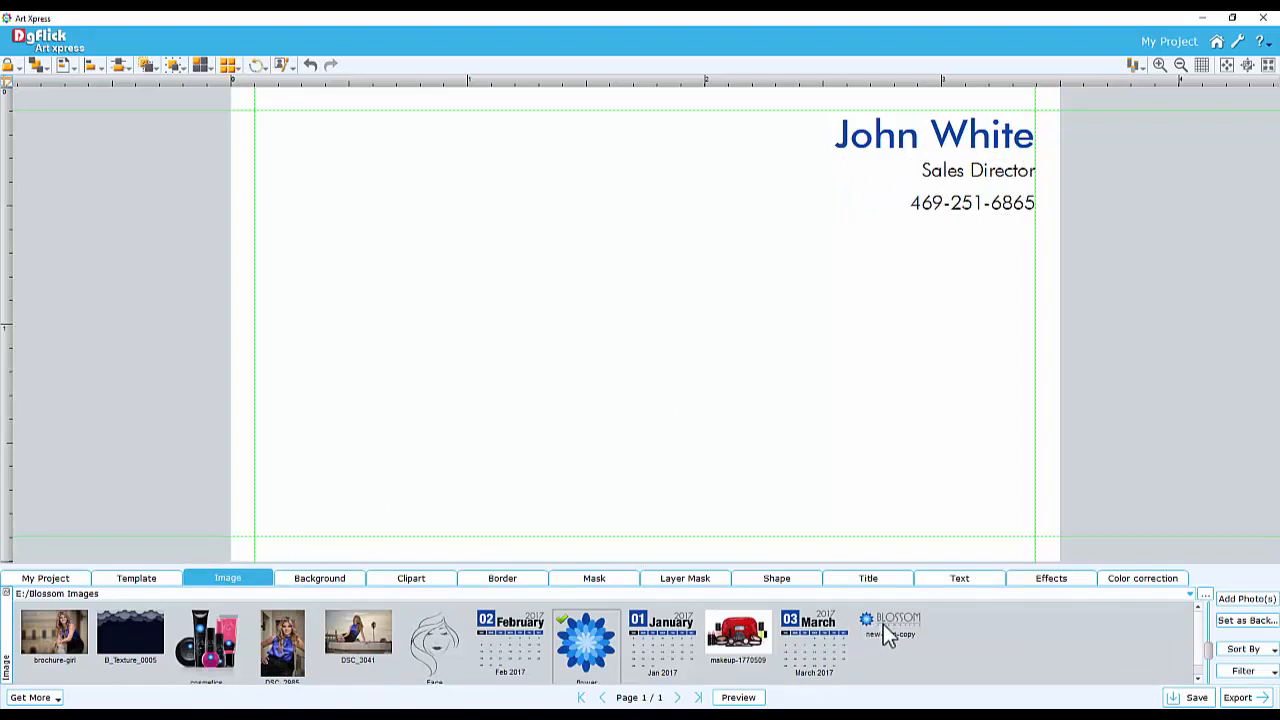
drag(893, 636, 489, 369)
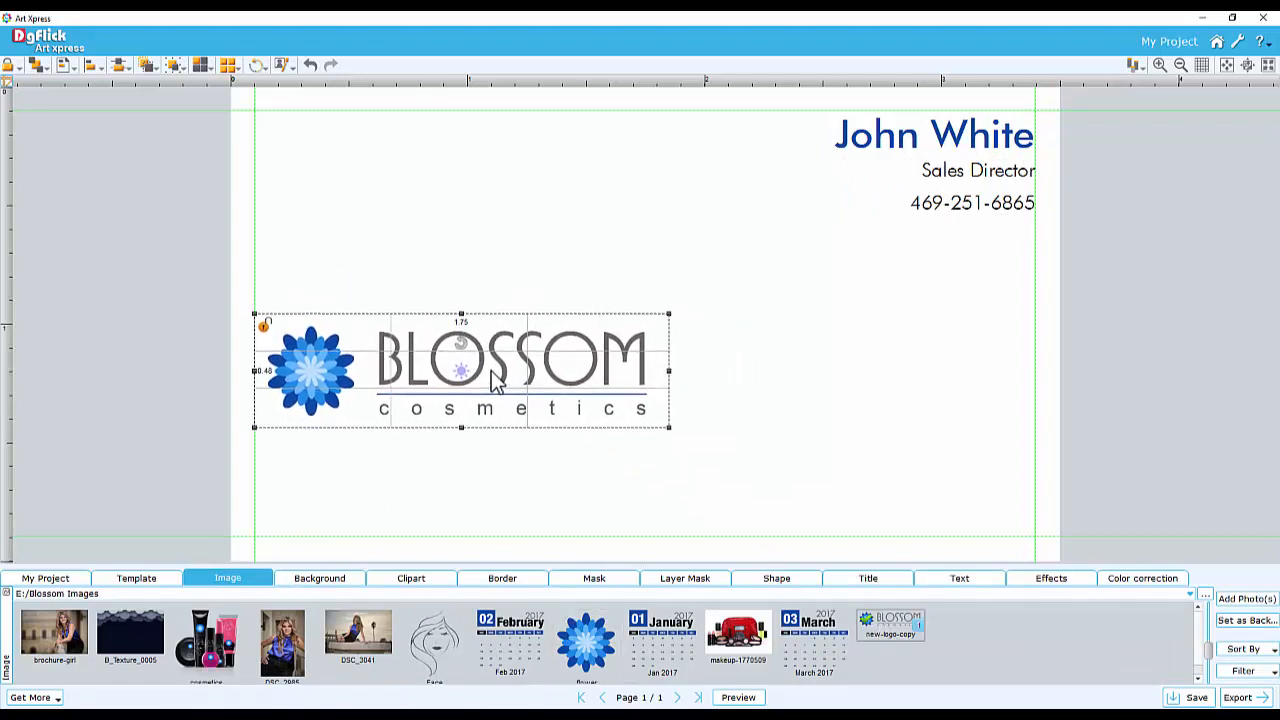
drag(667, 312, 712, 286)
click(703, 428)
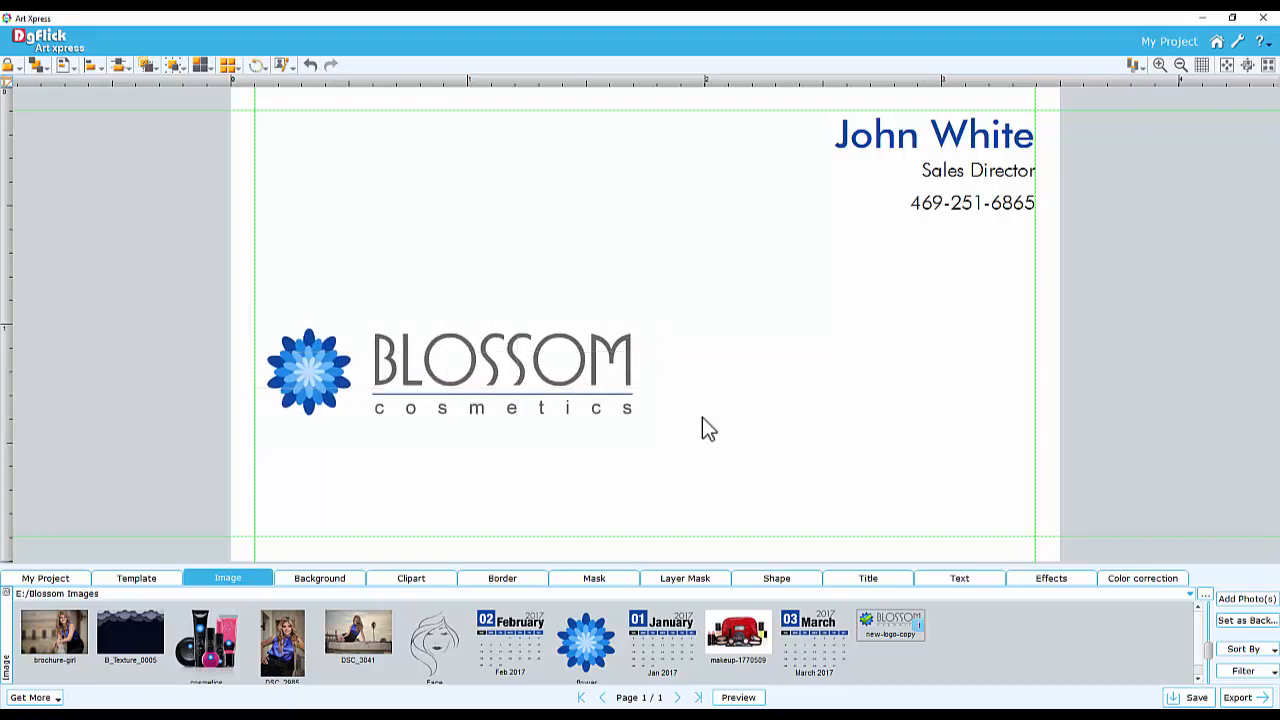
Add the company address and website title lines beneath the logo
click(868, 578)
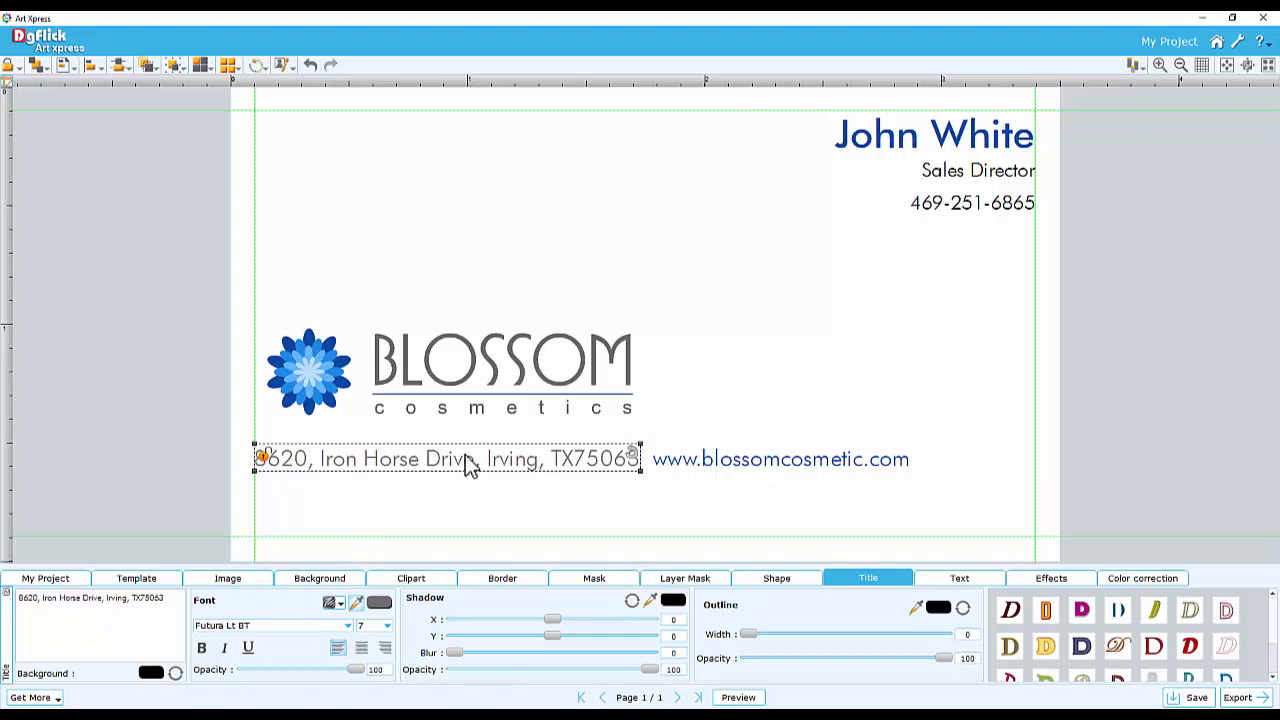
click(653, 501)
Add a second page sized 5 x 3 inches
click(62, 579)
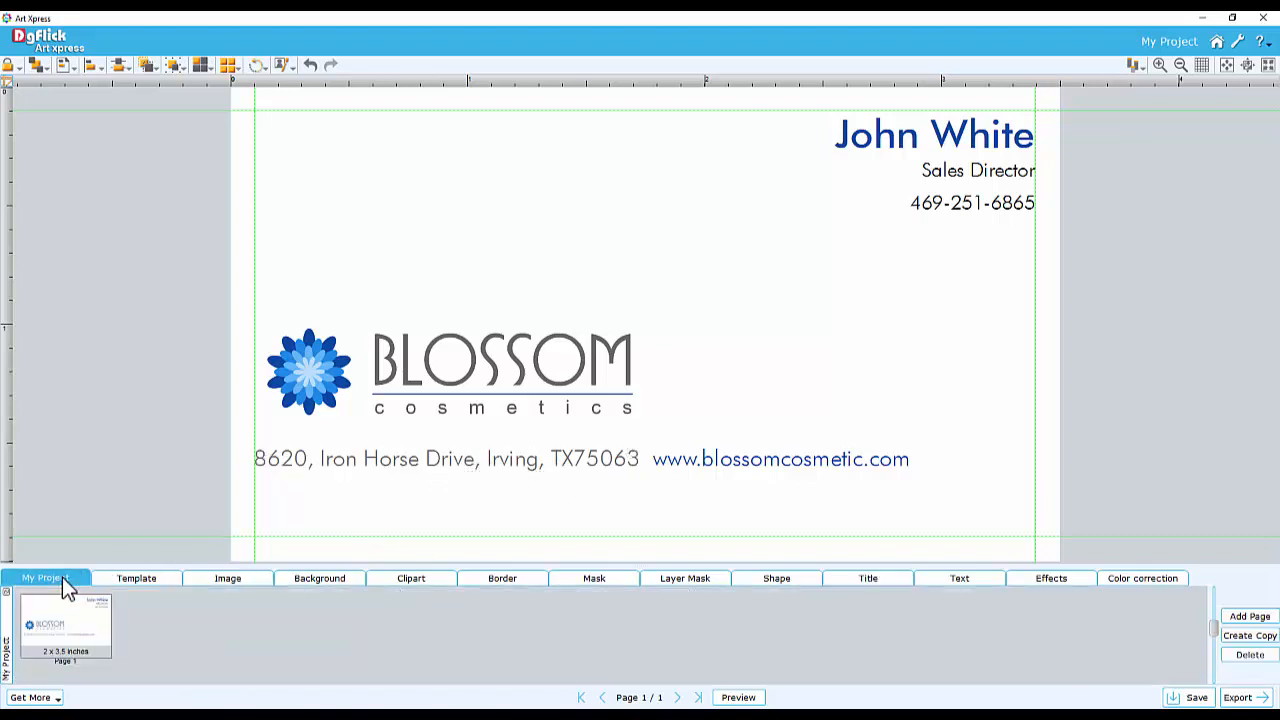
click(1250, 618)
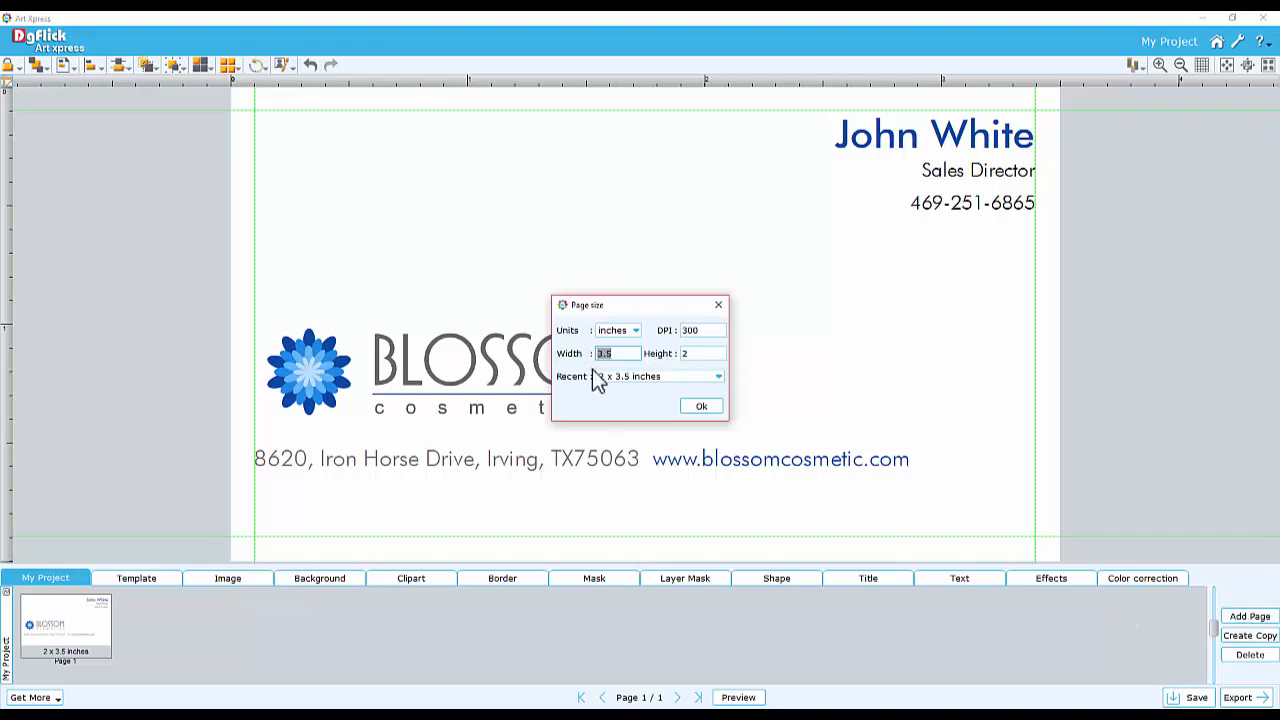
text(5)
drag(705, 353, 678, 356)
text(3)
click(705, 408)
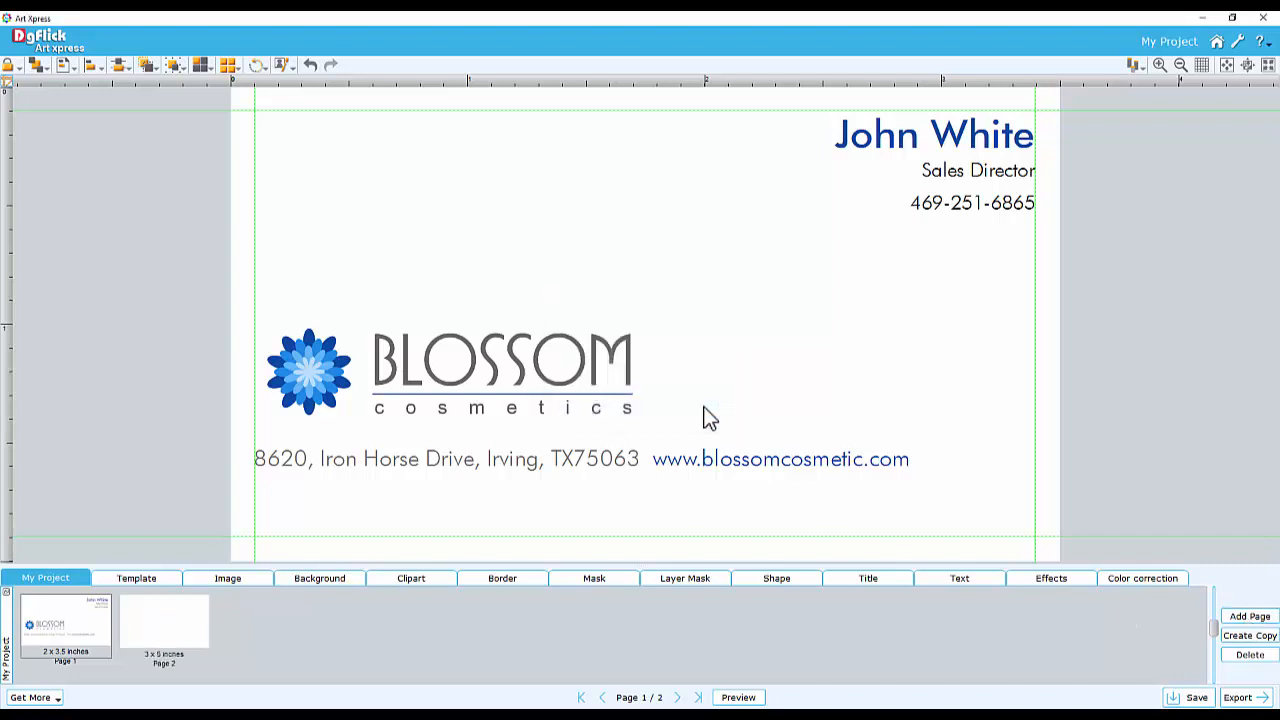
Open the second page and place the DSC_2985 photo on it
click(160, 621)
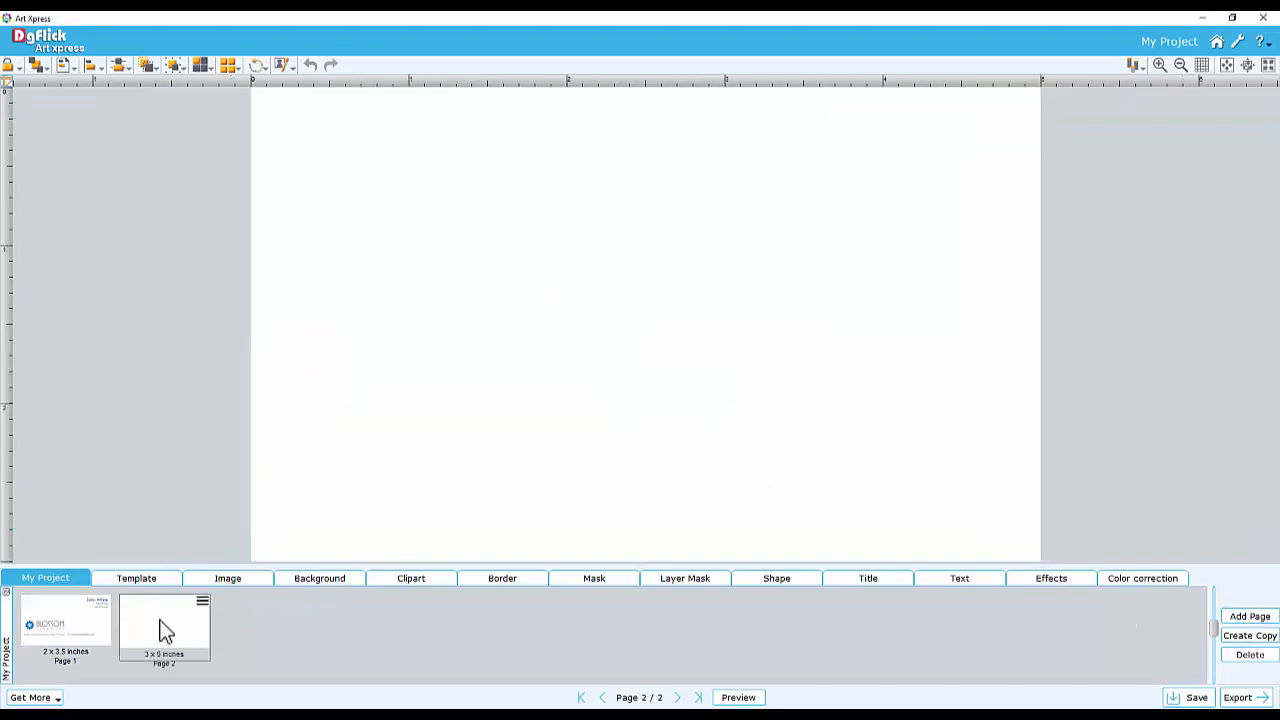
click(229, 580)
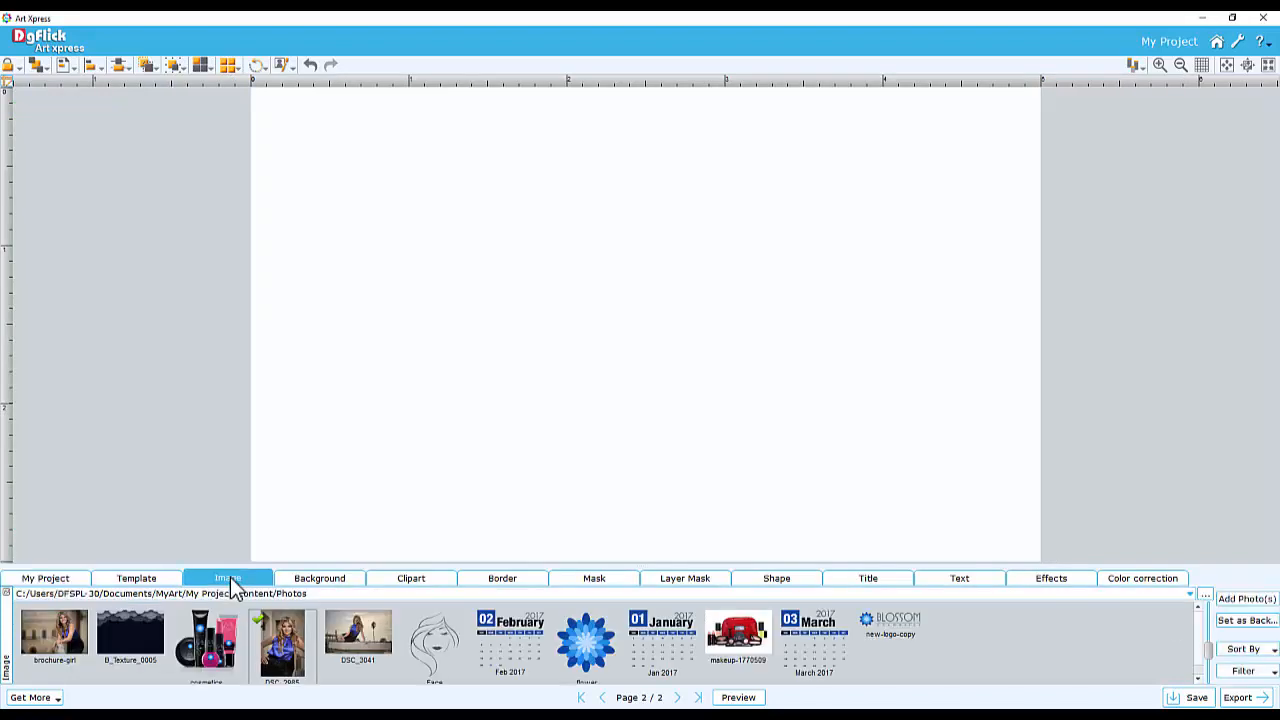
double_click(277, 637)
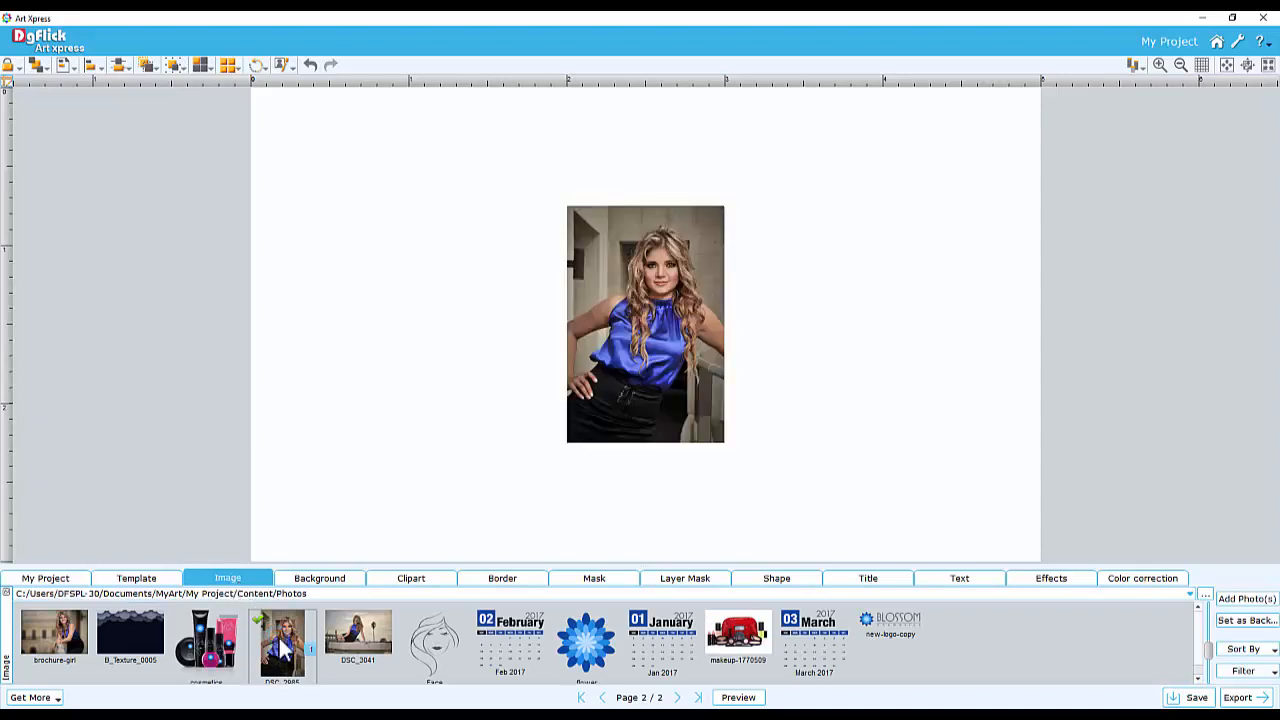
Resize the photo frame to cover the whole second page
click(685, 335)
drag(679, 321, 994, 202)
drag(882, 326, 651, 593)
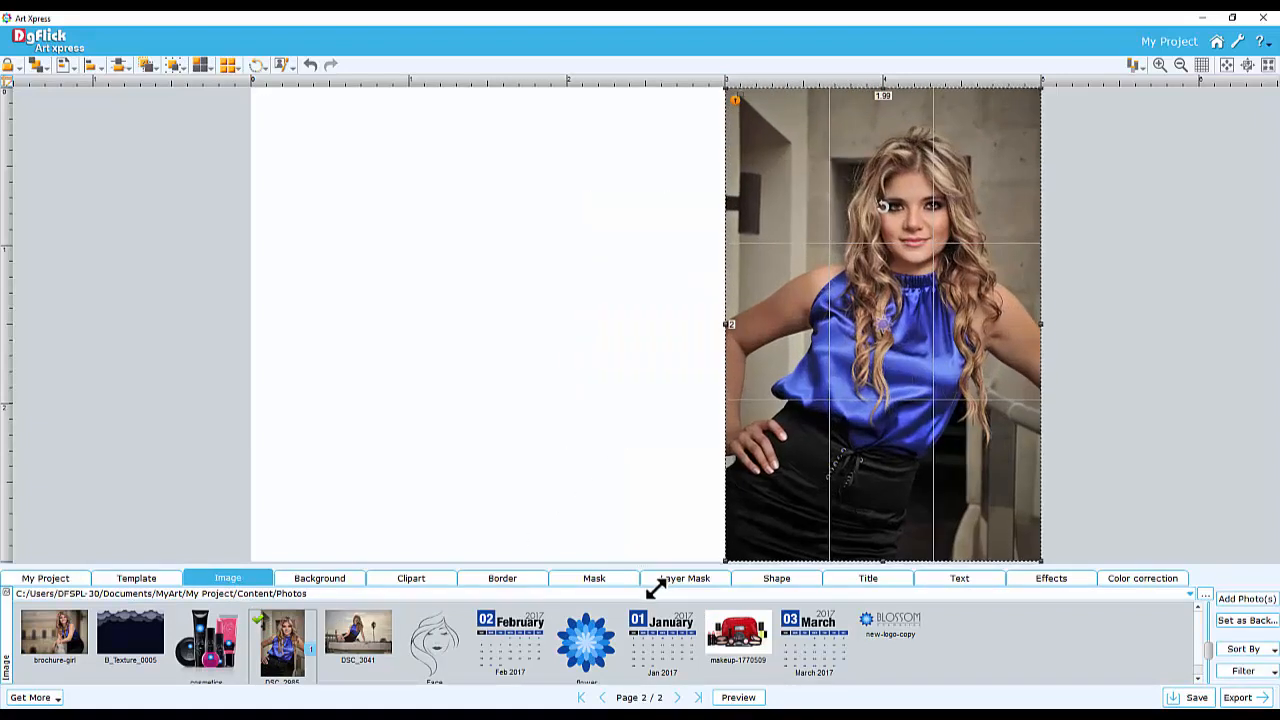
drag(725, 324, 128, 319)
Reposition and zoom the photo inside its frame to centre on the face
drag(645, 324, 614, 518)
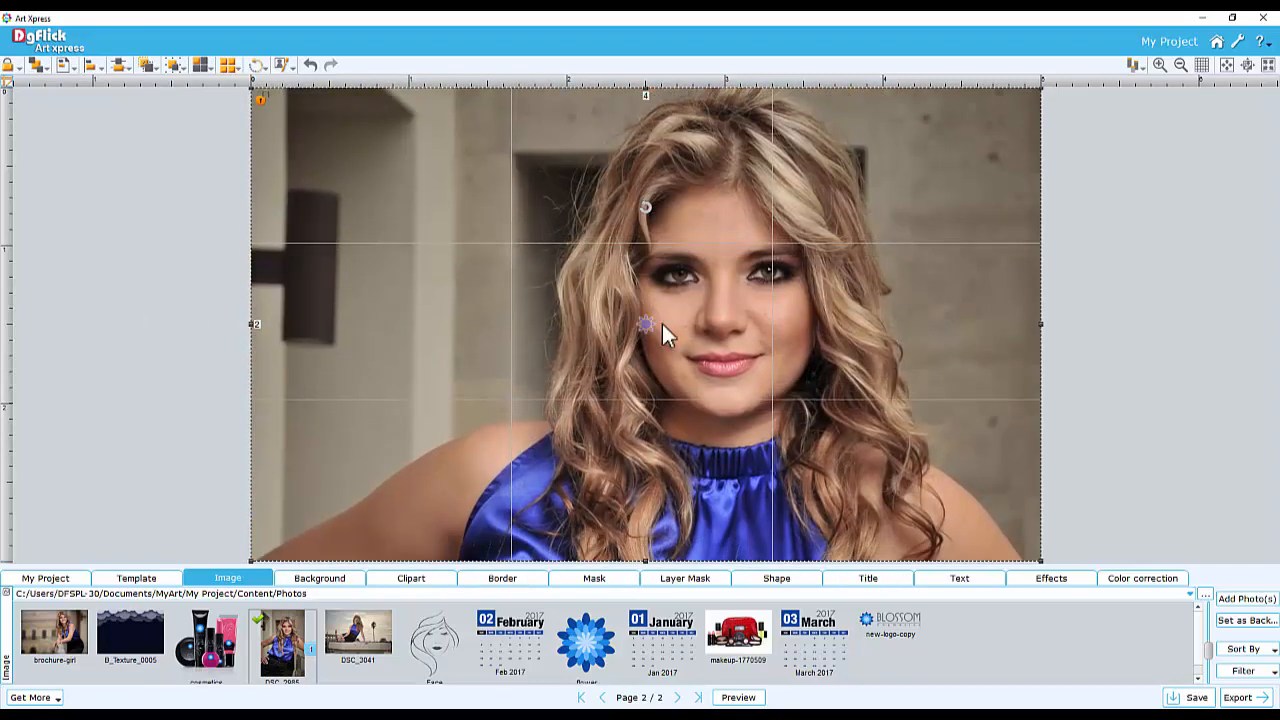
scroll(664, 326, up, 2)
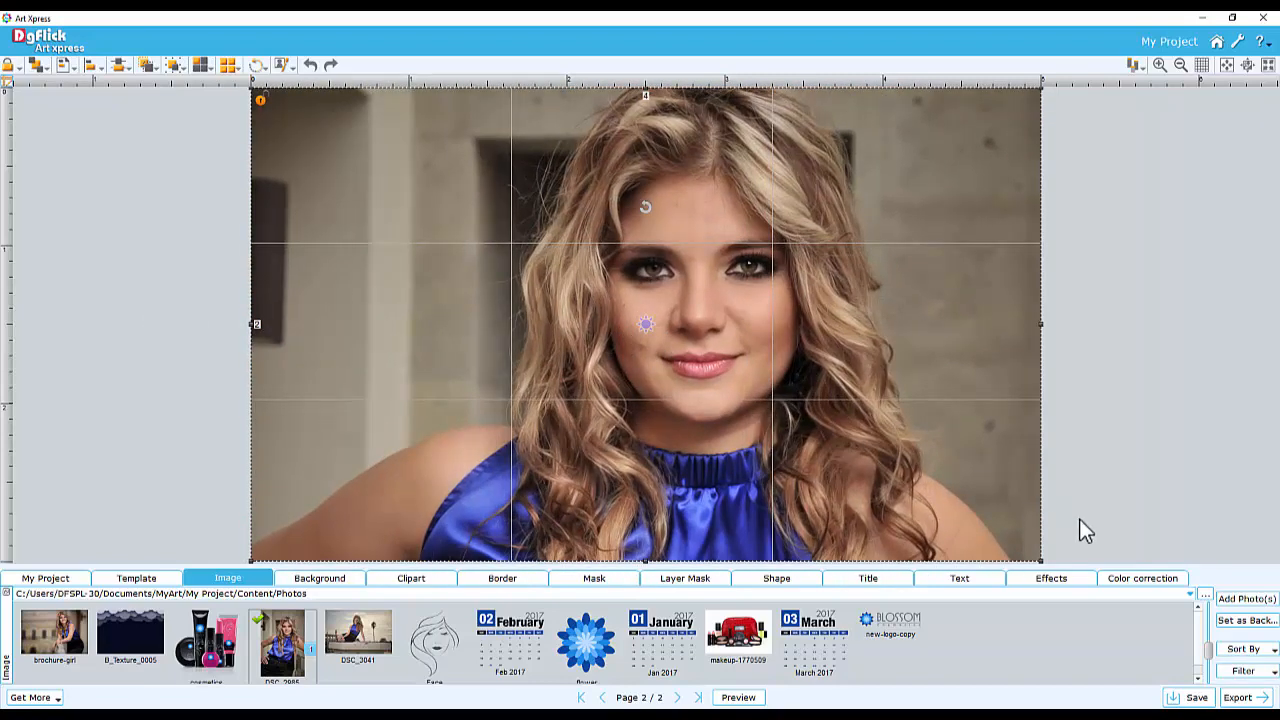
Colour-correct the photo: brightness 10, contrast 23, third slider -10, red -5, green 4, blue 10
click(1130, 580)
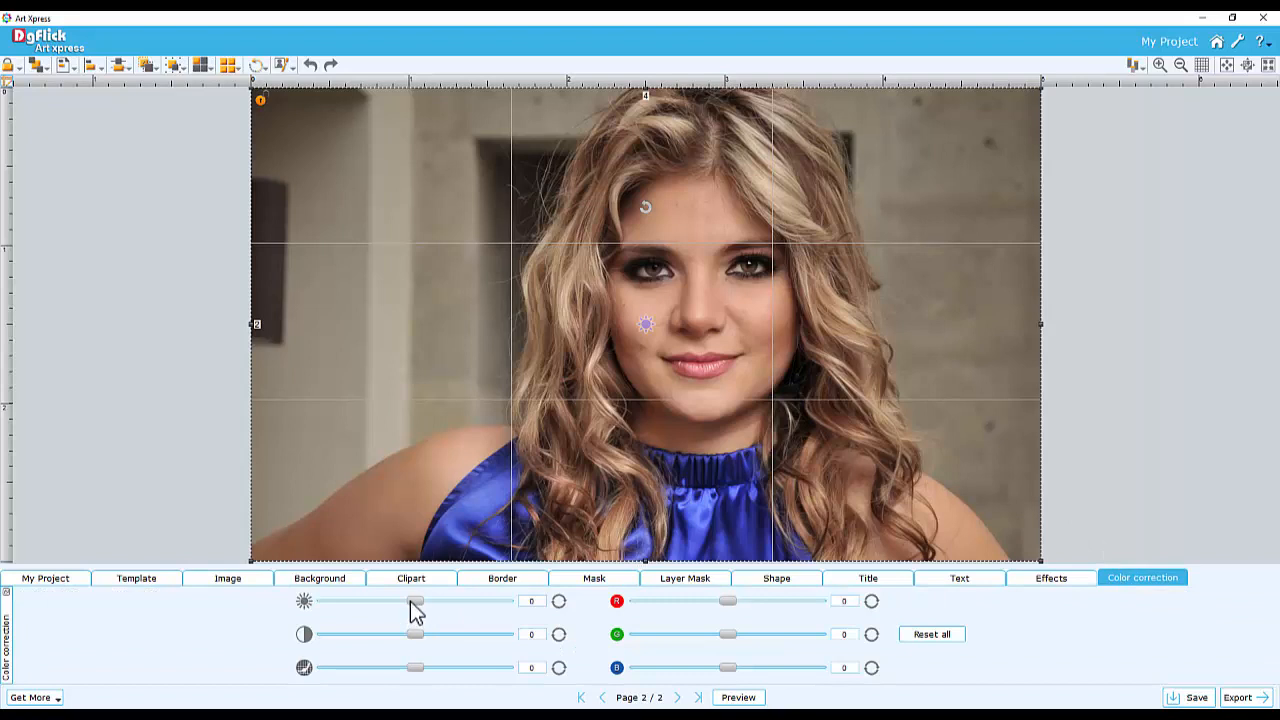
drag(413, 601, 406, 667)
drag(728, 601, 738, 667)
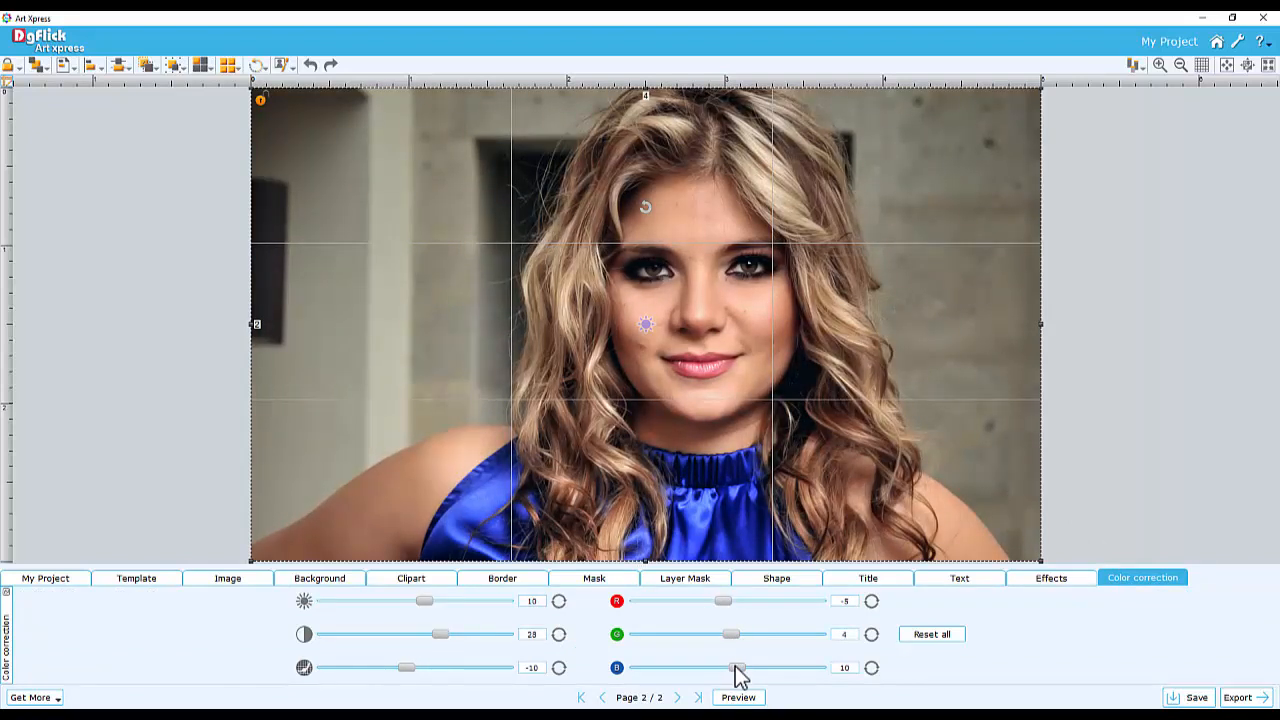
Apply the soft-edged round mask to the photo and remove it again
click(590, 580)
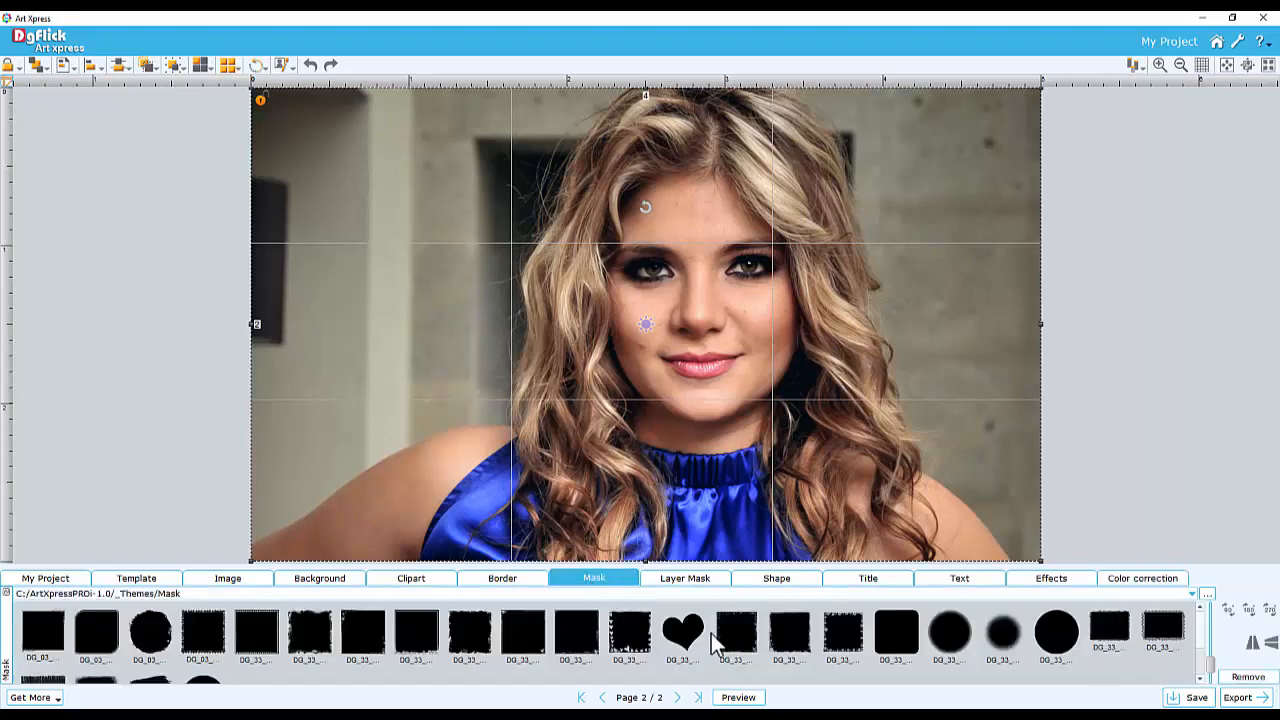
click(1000, 633)
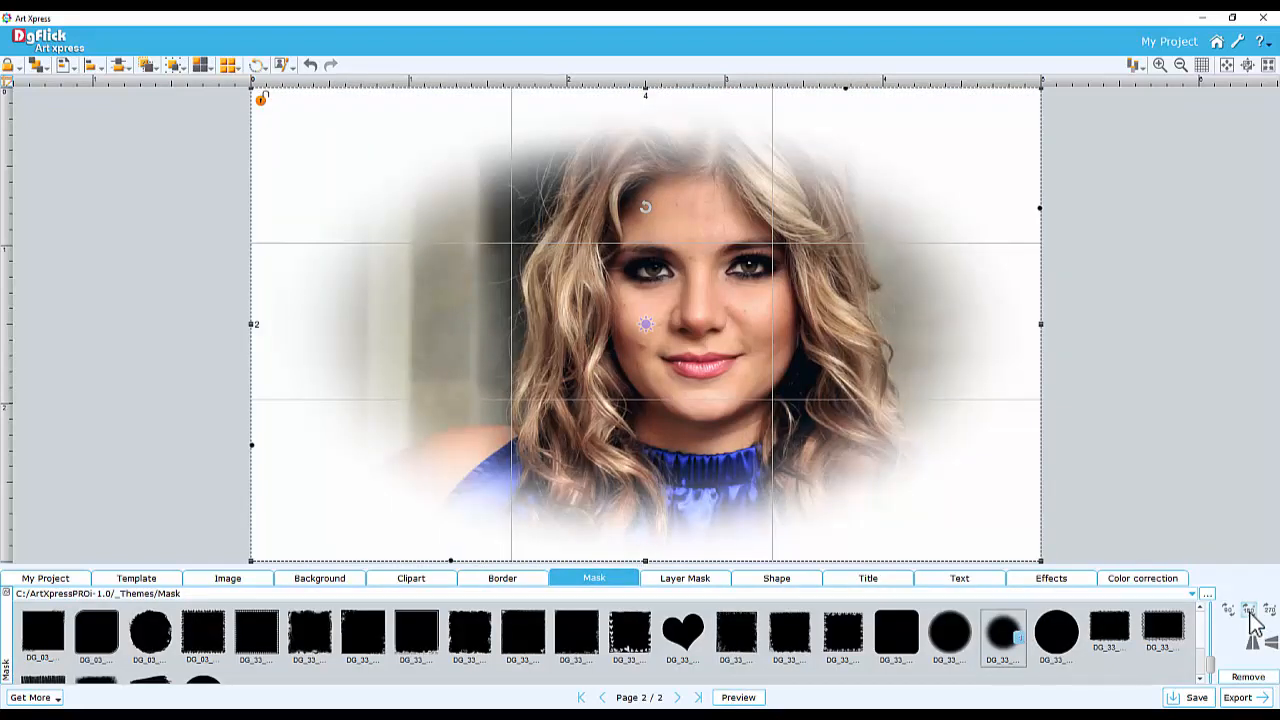
click(1248, 678)
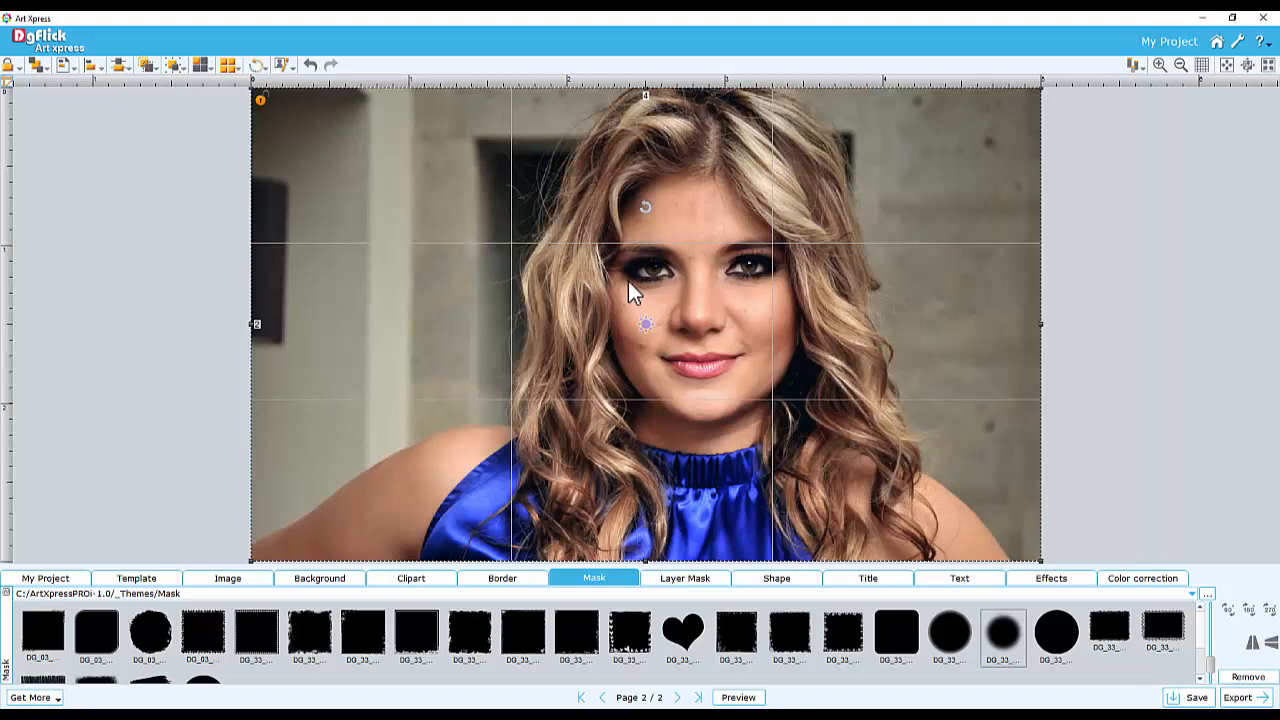
Split the photo into a 3 x 3 grid with horizontal and vertical spacing of 10
click(228, 65)
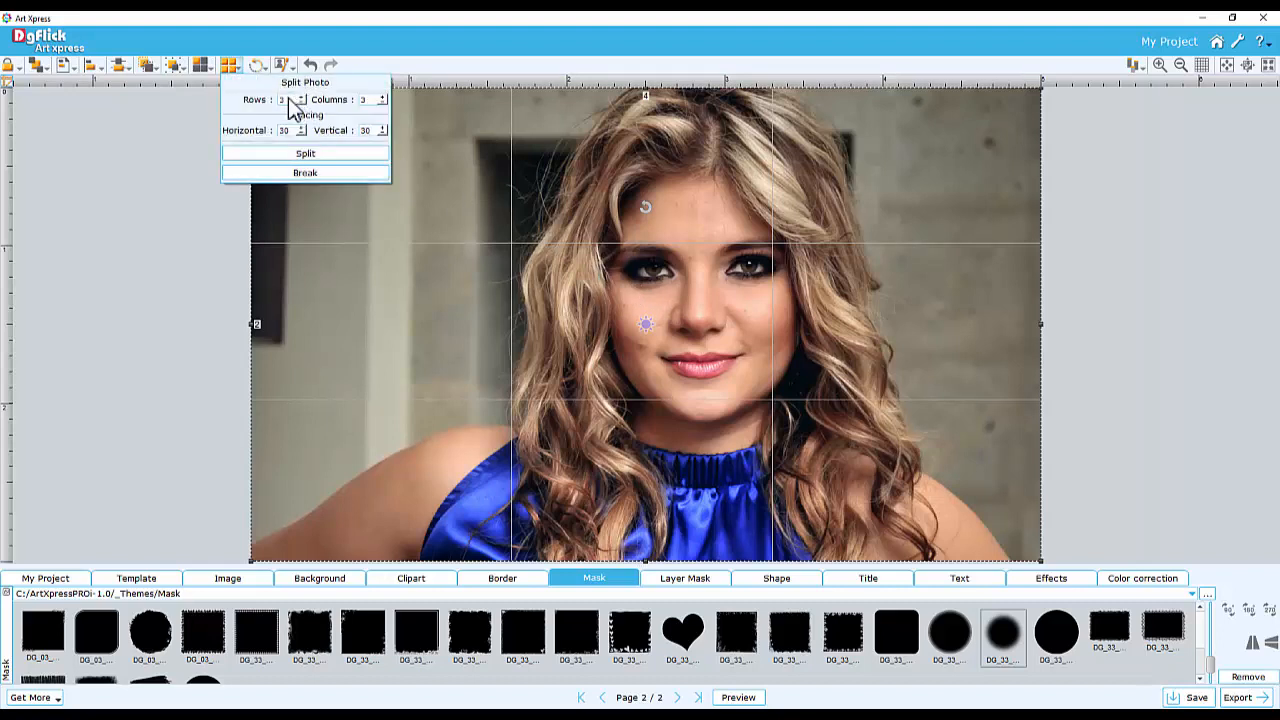
drag(369, 100, 350, 99)
drag(291, 131, 269, 135)
text(10)
drag(373, 132, 362, 140)
text(10)
click(308, 154)
click(305, 163)
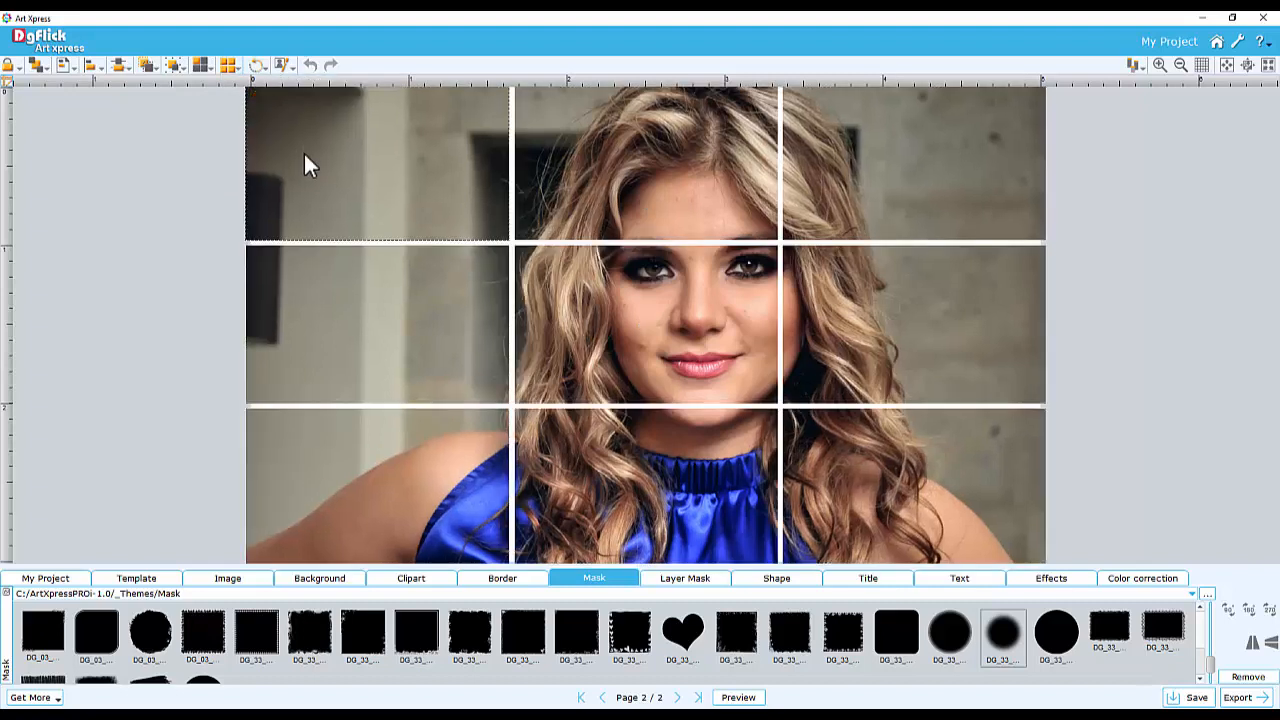
Select all nine grid tiles and apply an outline effect to them
ctrl+click(606, 148)
ctrl+click(835, 160)
ctrl+click(845, 315)
ctrl+click(690, 300)
ctrl+click(420, 330)
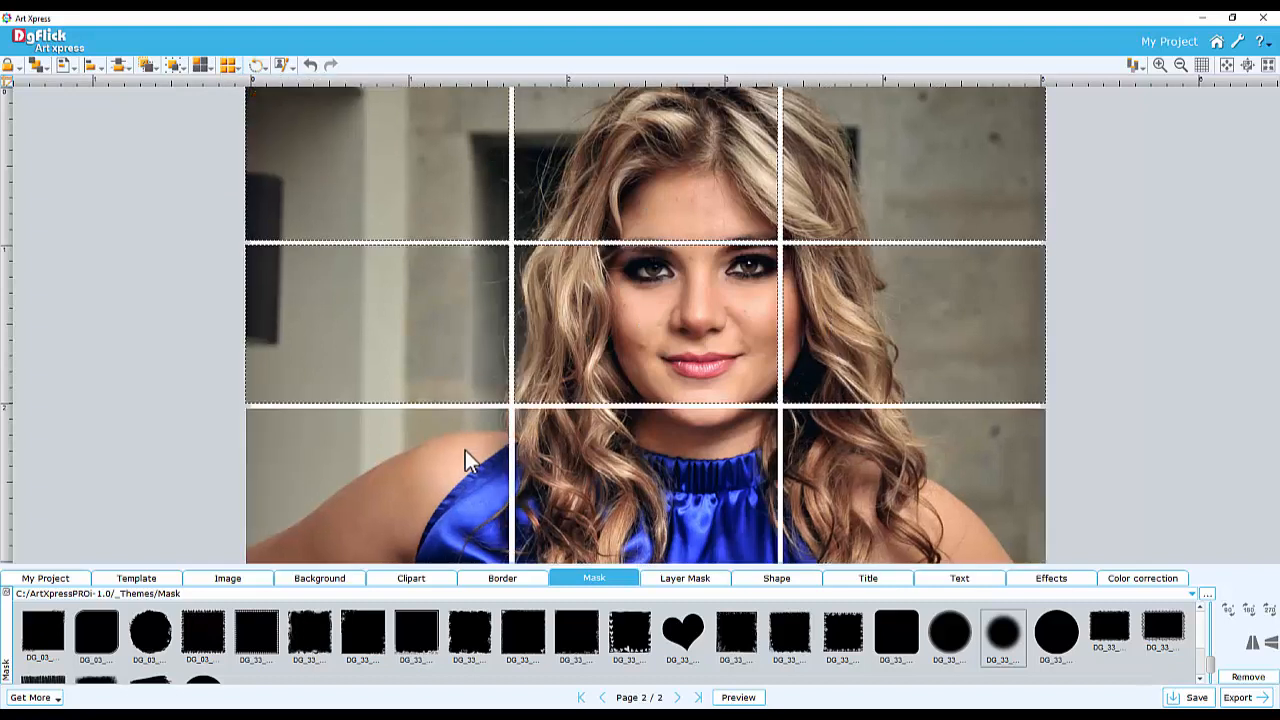
ctrl+click(465, 455)
ctrl+click(650, 470)
ctrl+click(860, 420)
click(1050, 578)
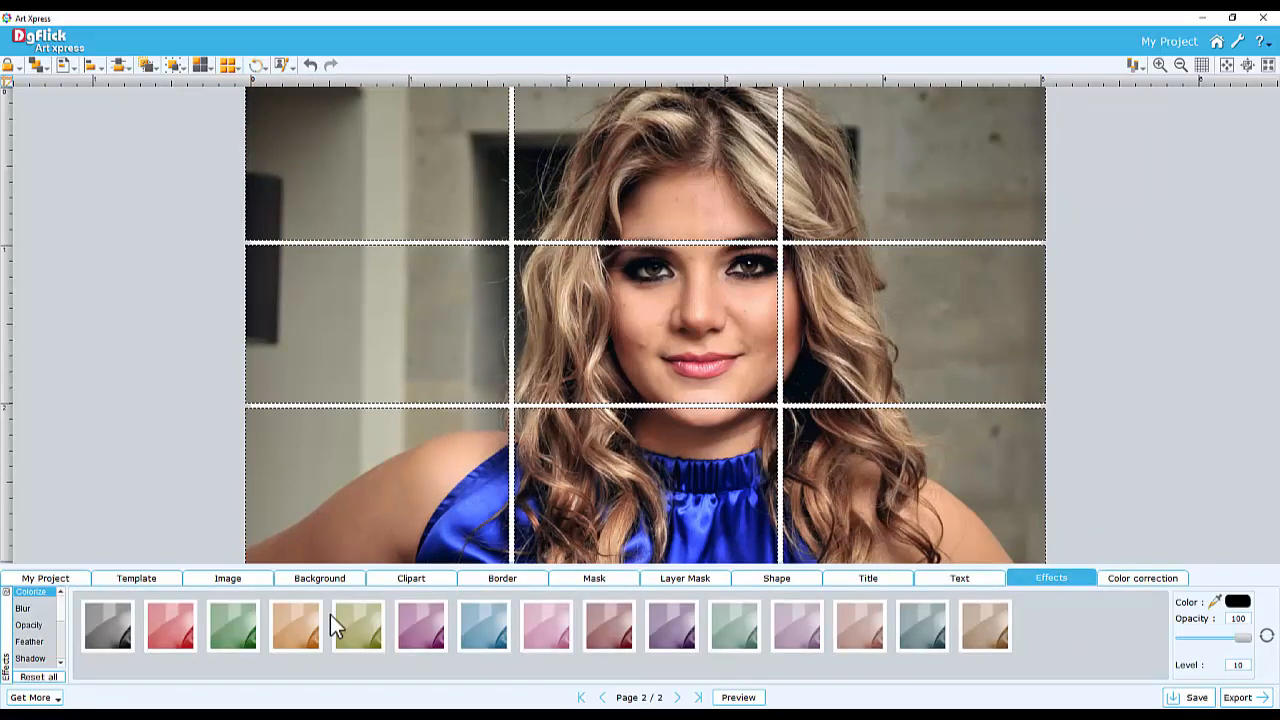
click(28, 658)
click(110, 625)
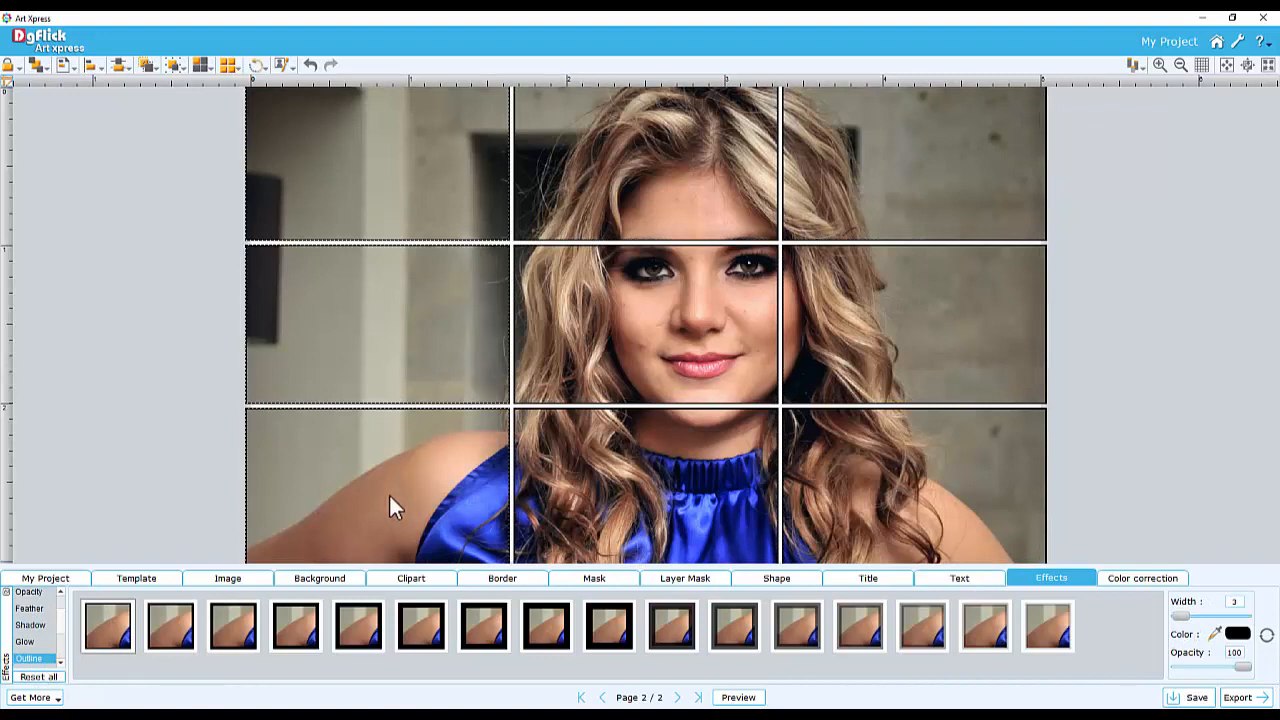
Colorize the left column tiles purple and the middle column tiles dark red
right_click(372, 136)
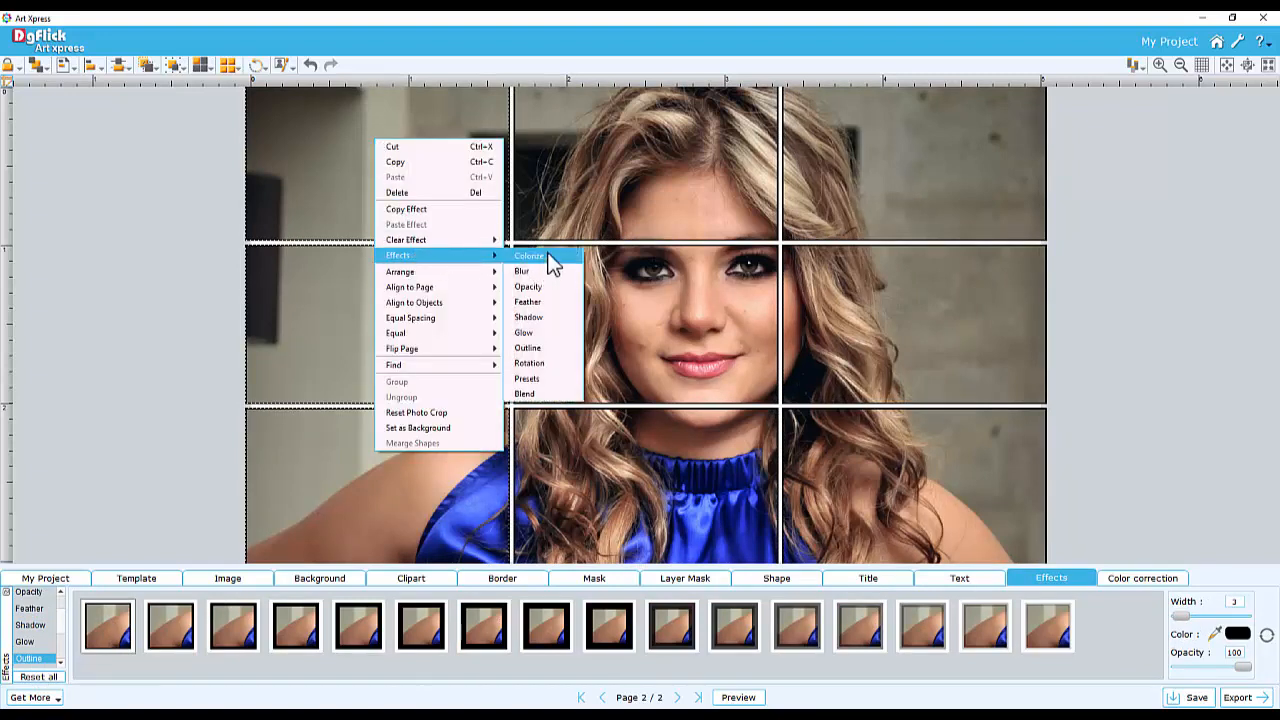
click(551, 263)
click(408, 632)
click(627, 232)
click(612, 632)
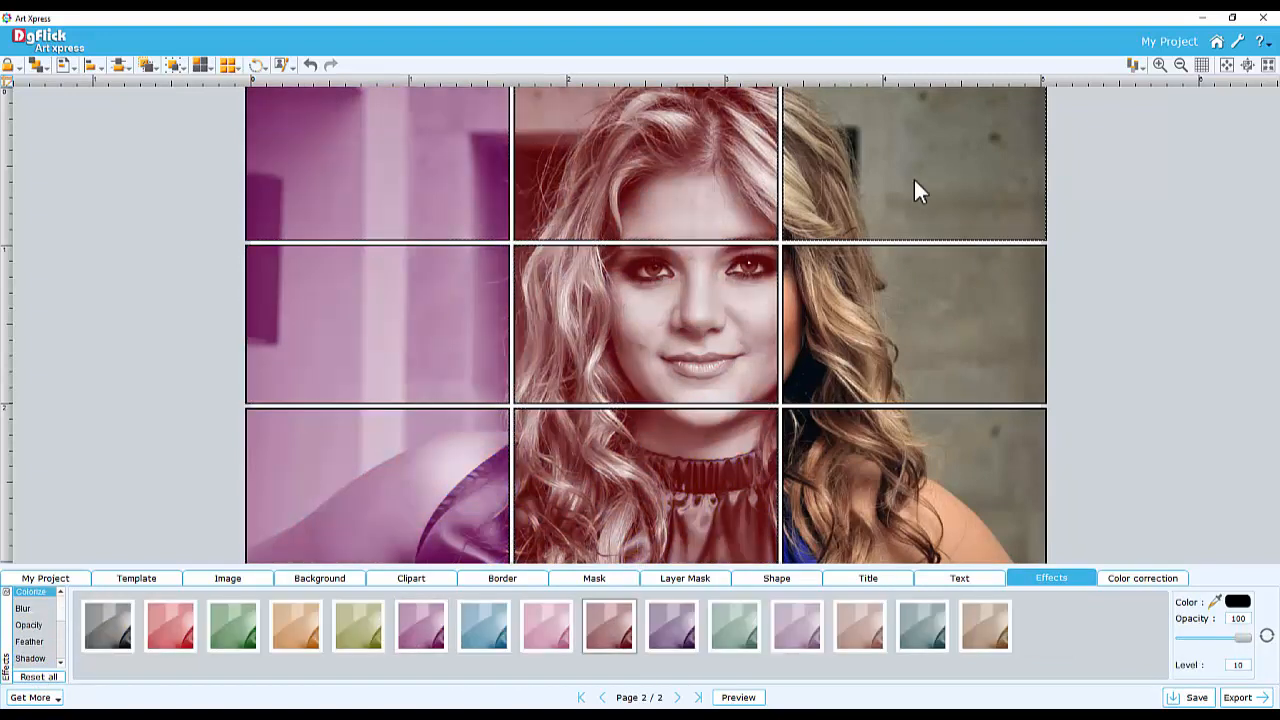
Colorize the right column tiles grey-teal and reset the colour of the centre tile
click(914, 191)
click(930, 634)
click(675, 338)
click(1266, 636)
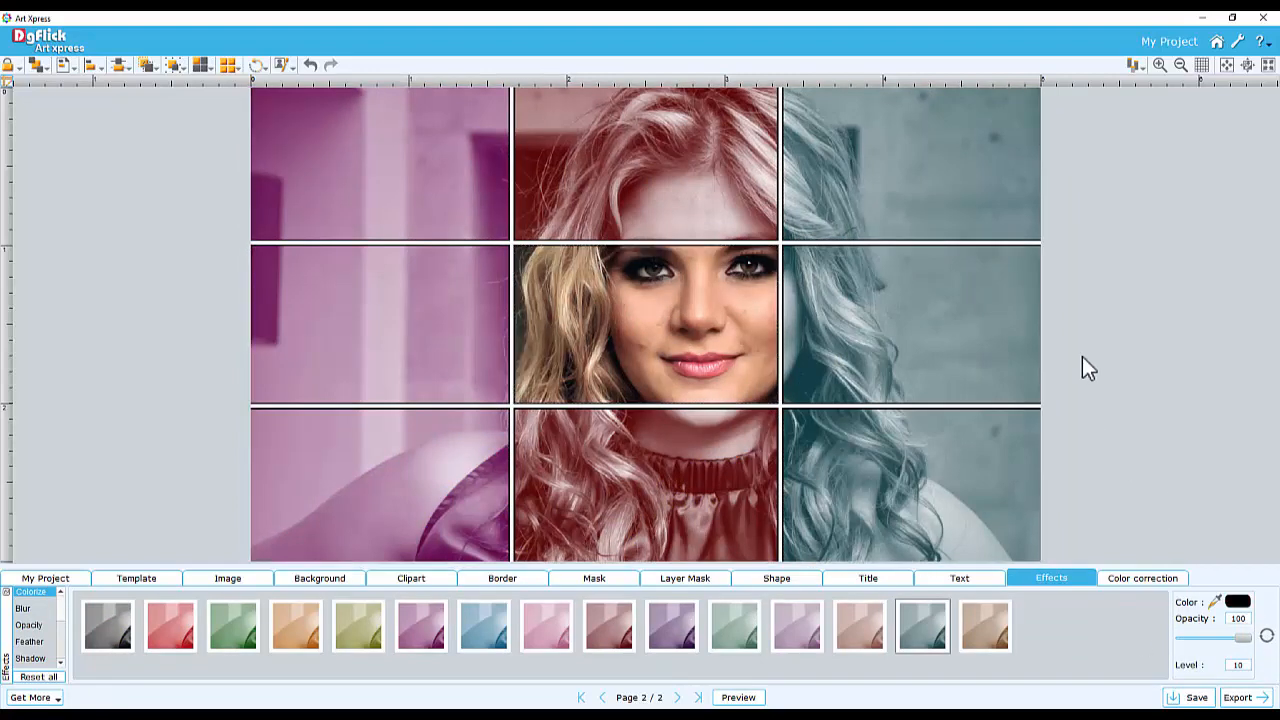
Add a rectangle shape and resize it to cover the whole left column of tiles
click(770, 573)
double_click(61, 608)
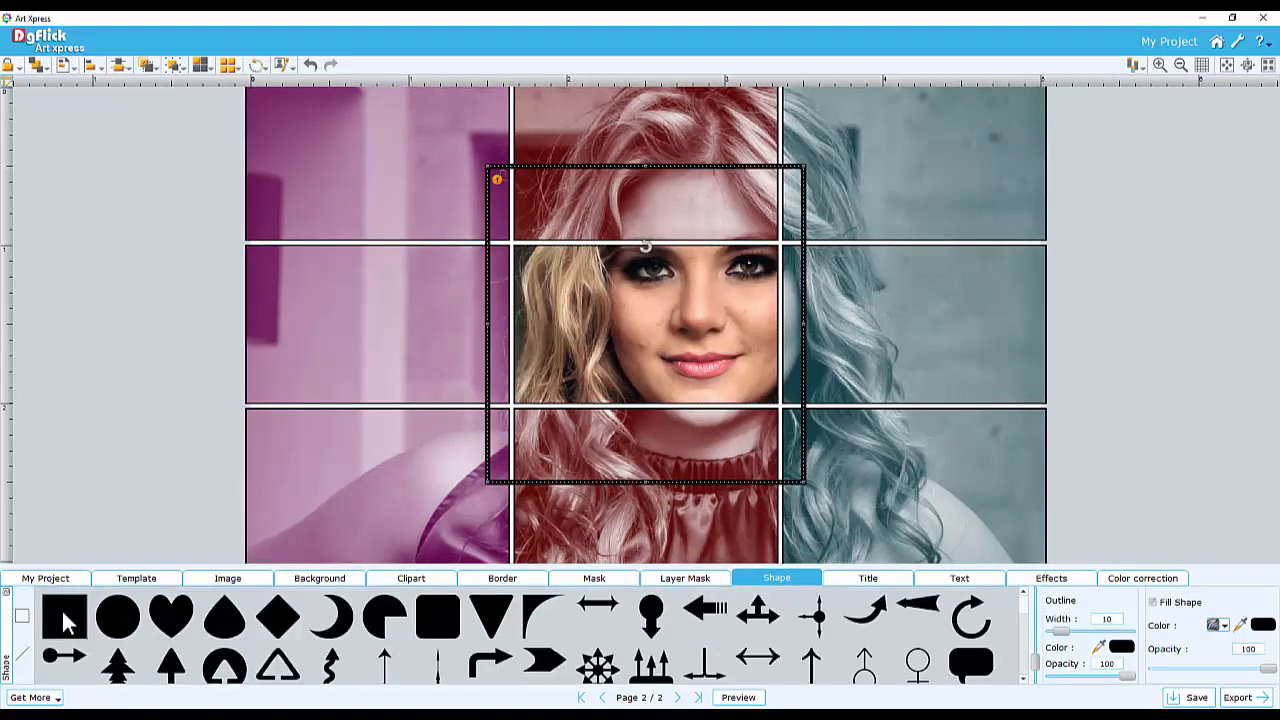
drag(719, 190, 490, 111)
drag(569, 405, 514, 394)
drag(383, 340, 400, 567)
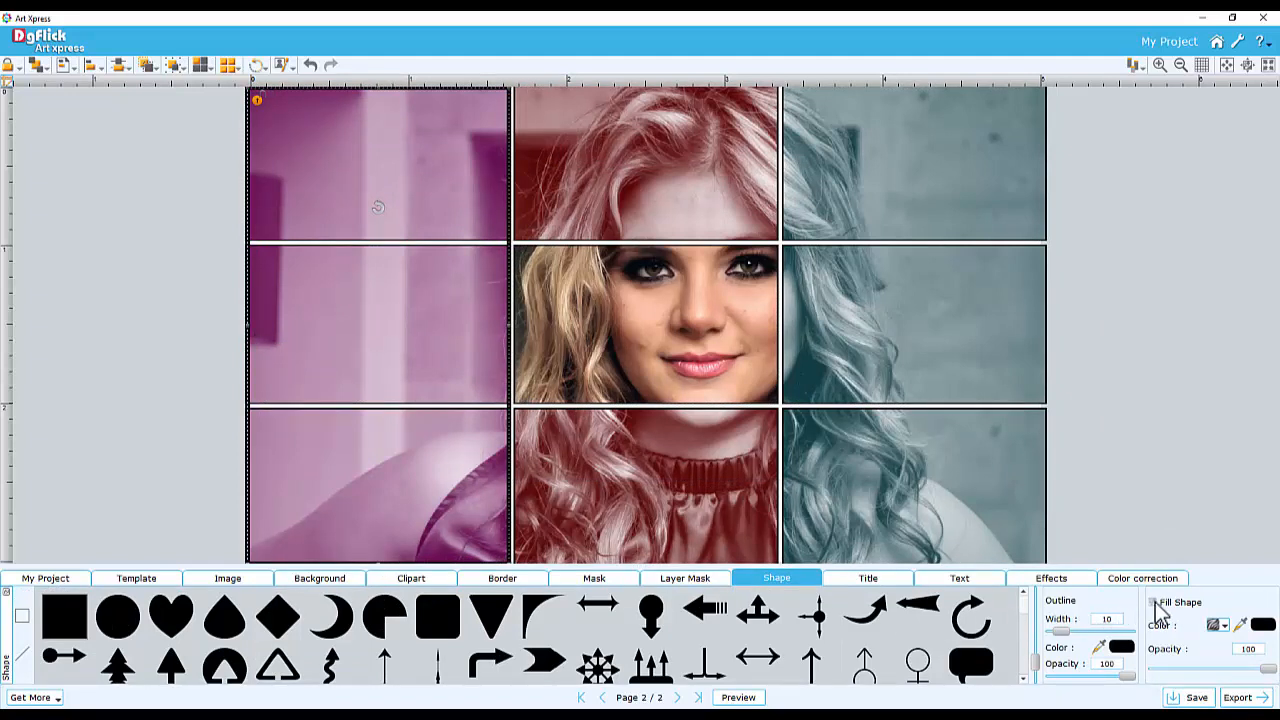
Fill the rectangle black at about 68% opacity and set its outline width to 0
click(1154, 603)
drag(1267, 669, 1237, 671)
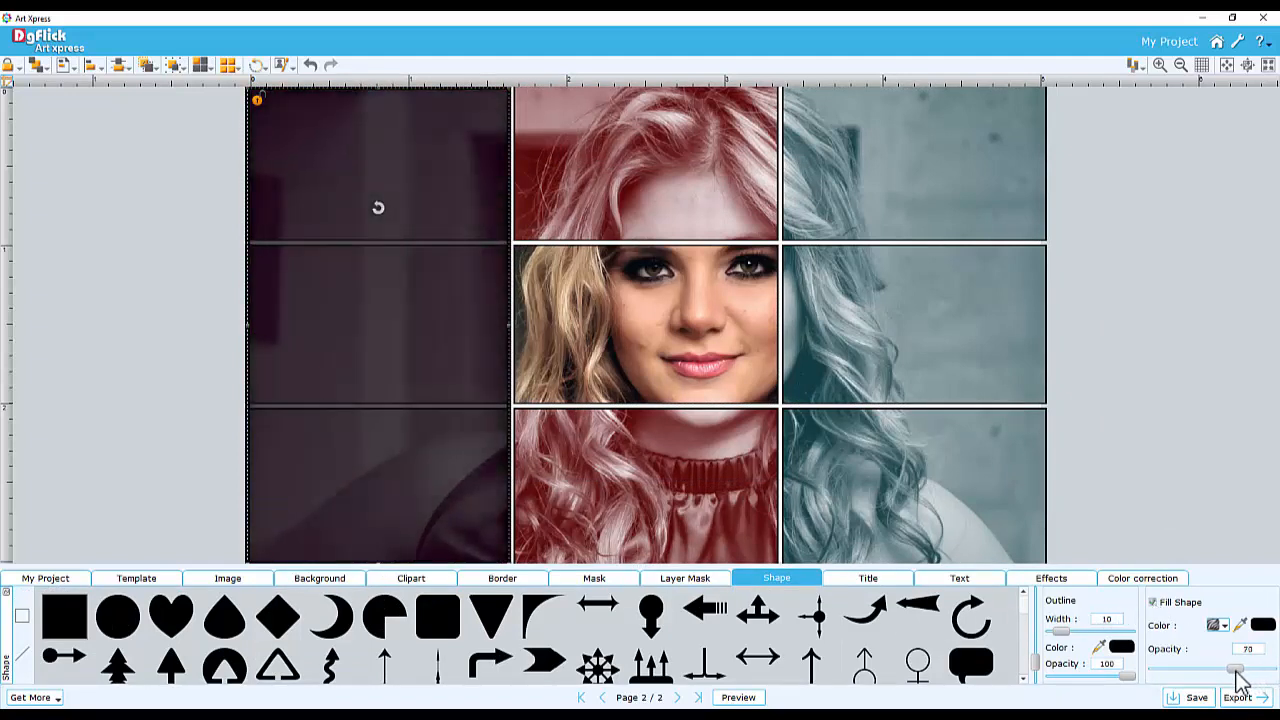
drag(1060, 632, 1041, 633)
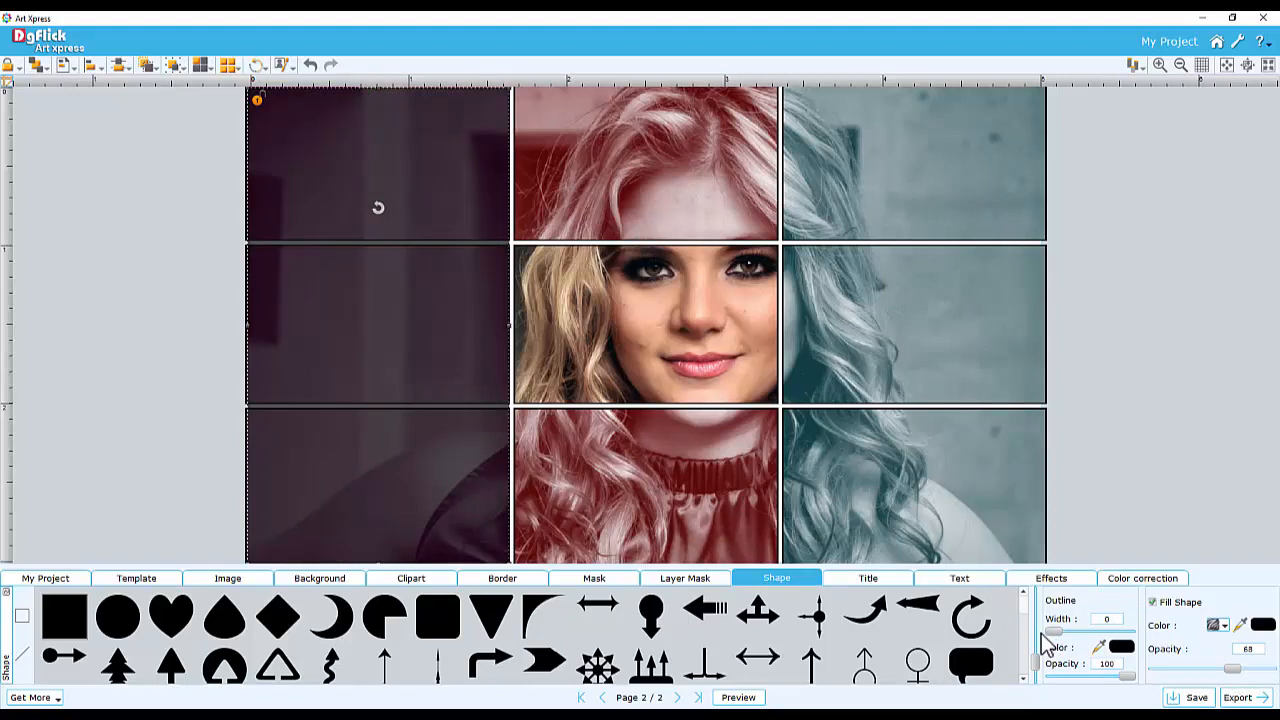
Place the cosmetics product image in the bottom-left tile and the Blossom logo in the top-left tile
click(228, 578)
drag(212, 648, 441, 438)
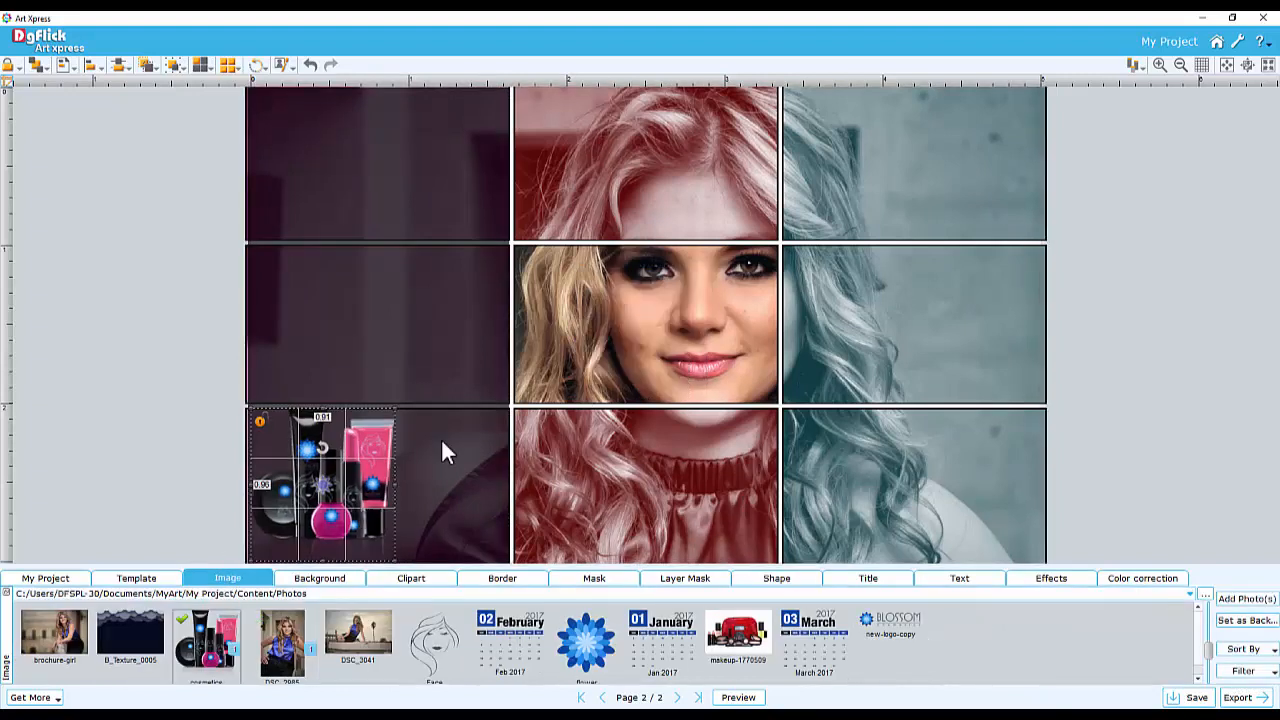
drag(890, 625, 417, 194)
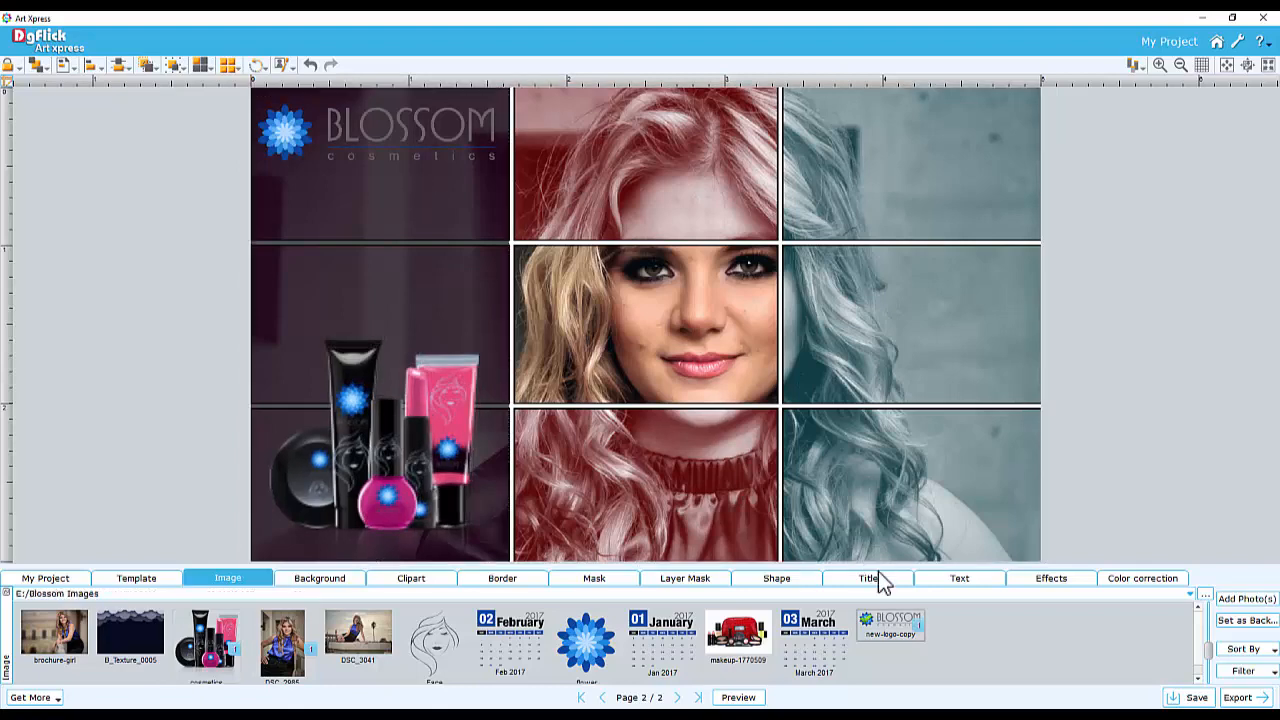
Add the 'up to', '50% off', 'Christmas' and 'SALE' titles to the page
click(876, 577)
click(145, 675)
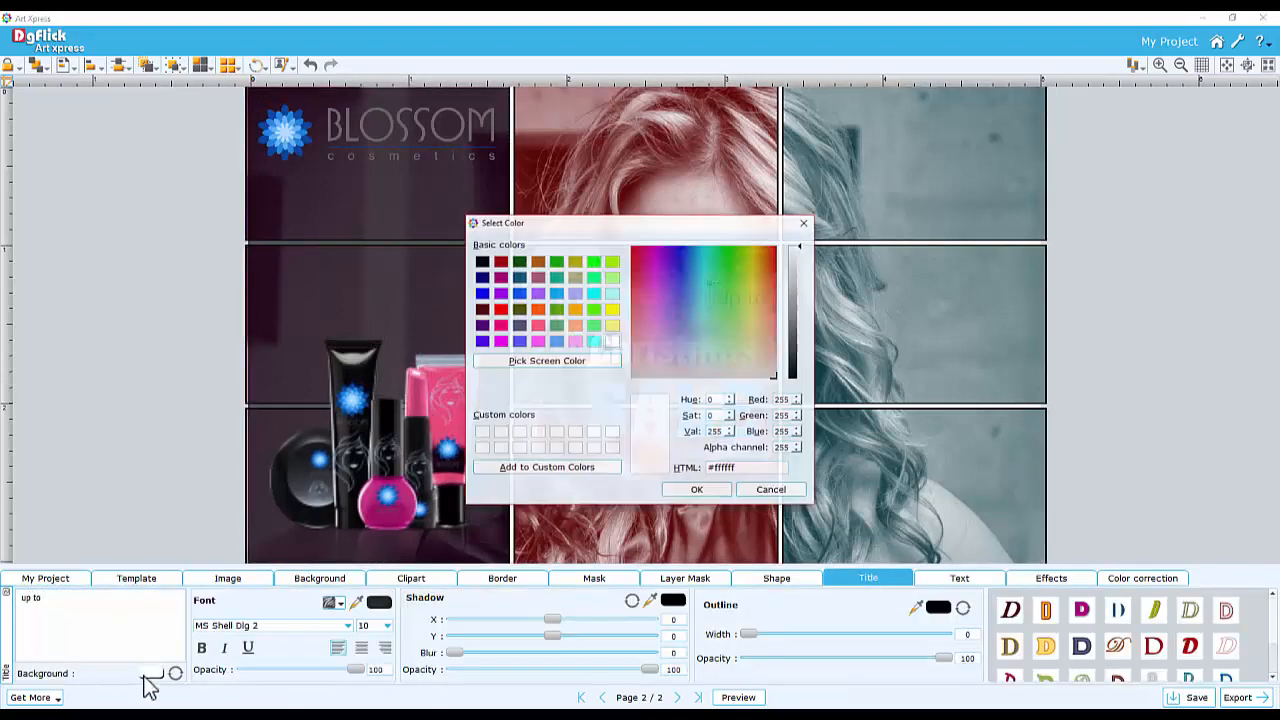
click(698, 489)
drag(765, 288, 314, 213)
click(598, 306)
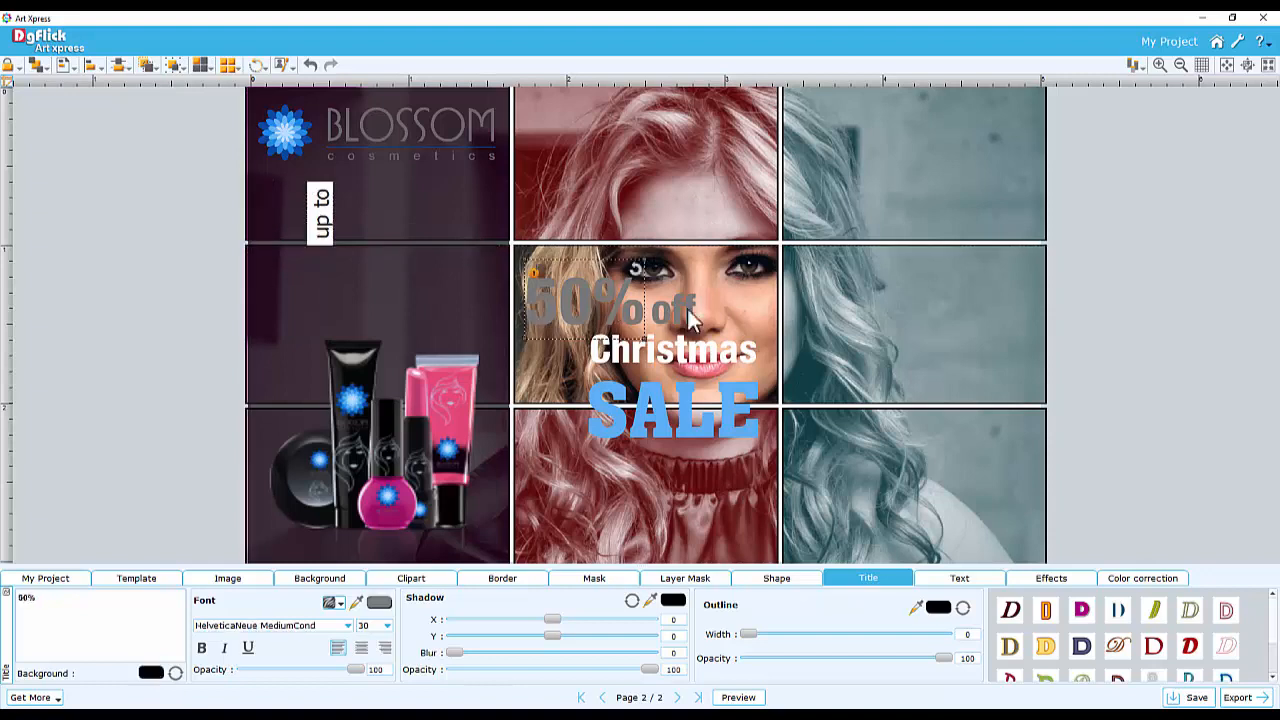
Move the '50% off', 'Christmas' and 'SALE' titles into the left column beneath the logo
ctrl+click(684, 315)
drag(684, 315, 493, 219)
drag(318, 218, 290, 217)
click(392, 216)
ctrl+click(490, 220)
click(670, 352)
ctrl+click(662, 421)
drag(662, 421, 463, 309)
click(400, 215)
ctrl+click(472, 220)
click(296, 212)
drag(297, 211, 306, 206)
drag(424, 241, 425, 245)
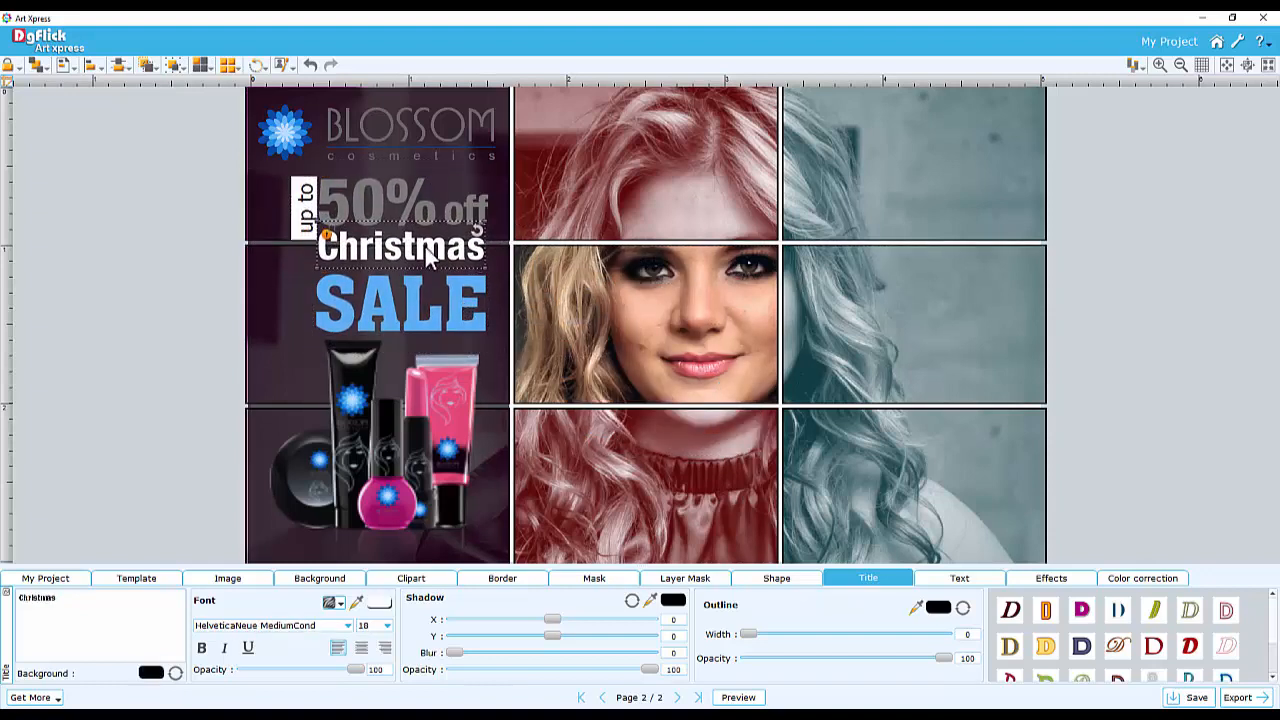
Fine-tune the positions of the titles and the product image within the left column
drag(411, 314, 411, 306)
drag(436, 410, 436, 416)
drag(478, 343, 459, 363)
drag(417, 434, 431, 434)
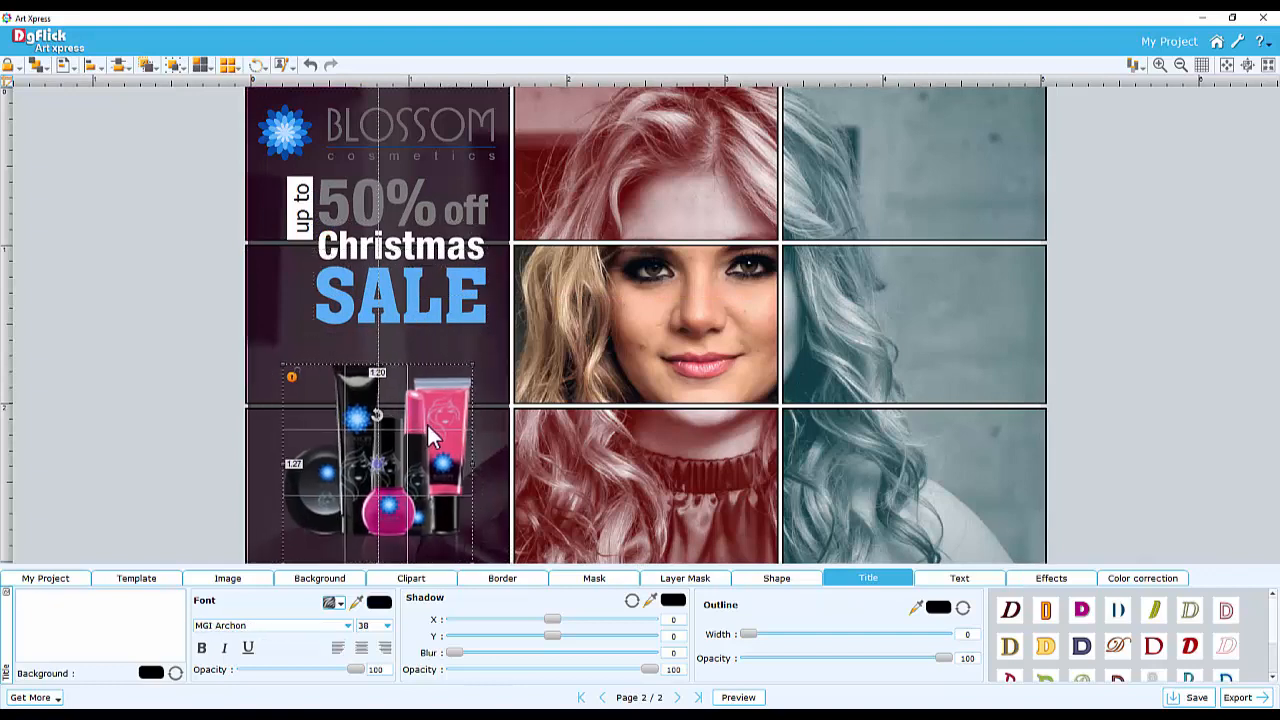
click(432, 300)
ctrl+click(430, 248)
ctrl+click(412, 210)
ctrl+click(466, 212)
drag(305, 202, 297, 214)
click(614, 312)
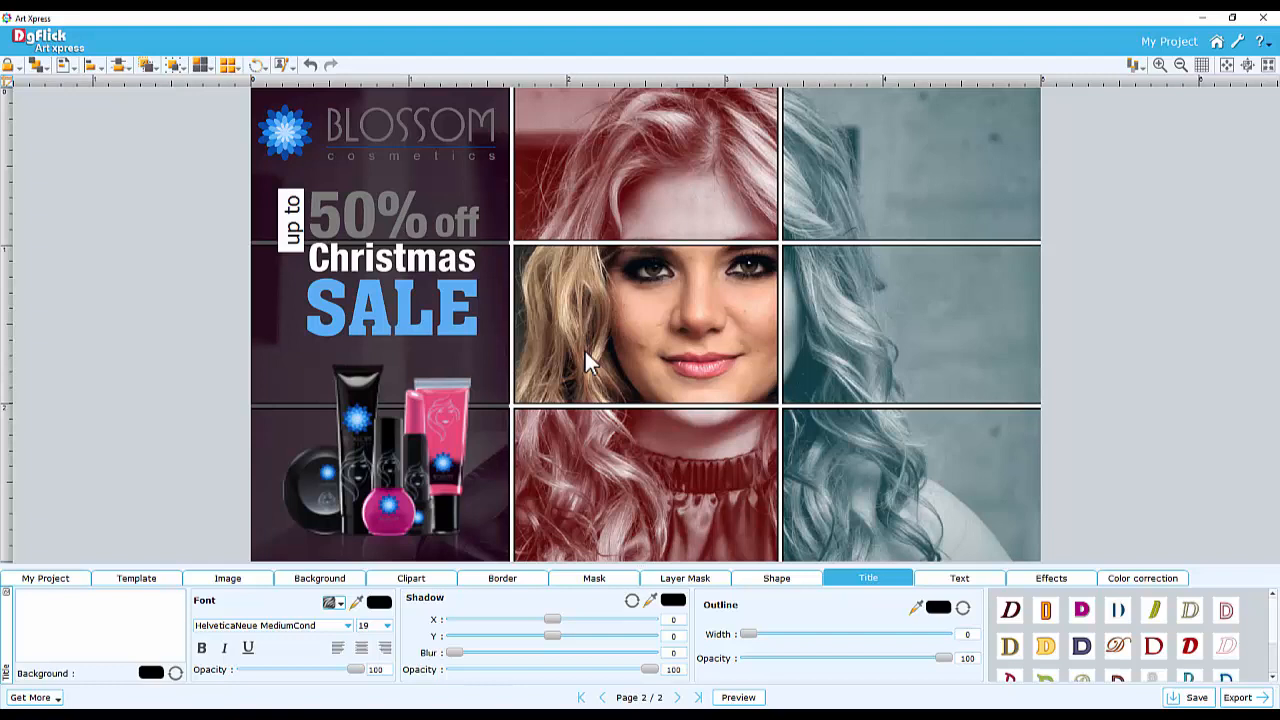
Add a new page sized 851 x 315 pixels at 300 DPI and open it
click(65, 582)
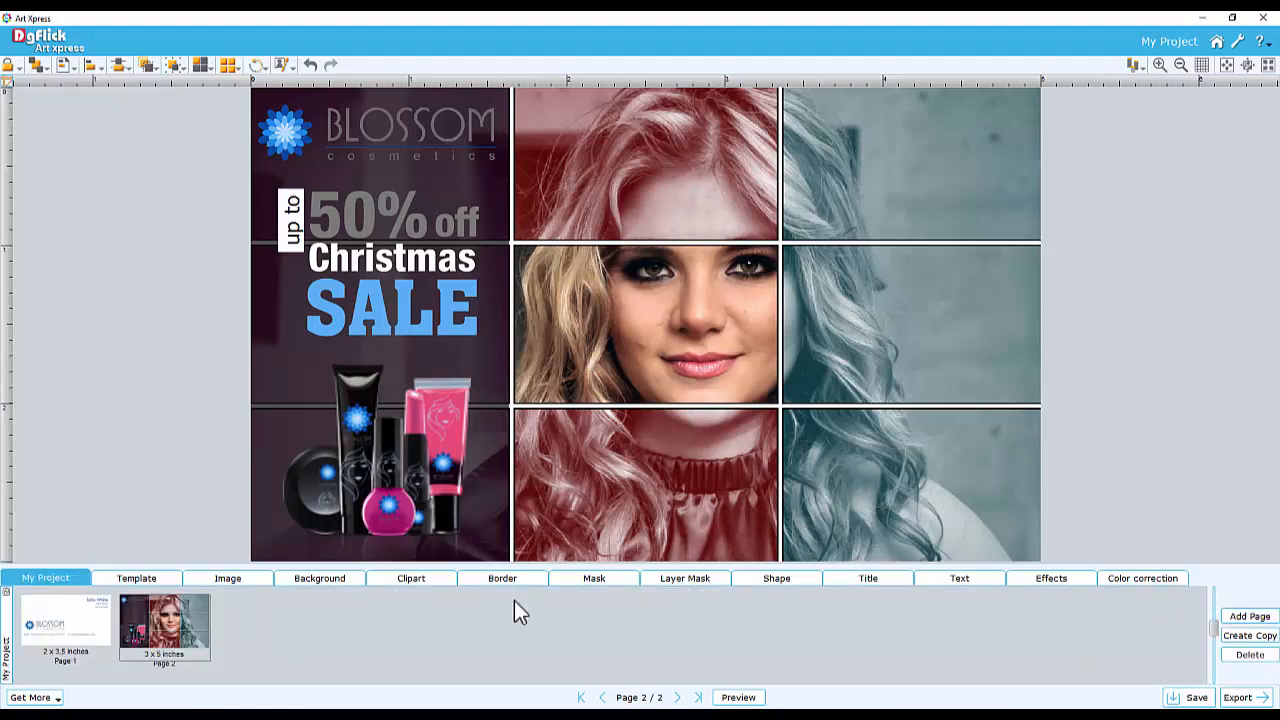
click(1249, 617)
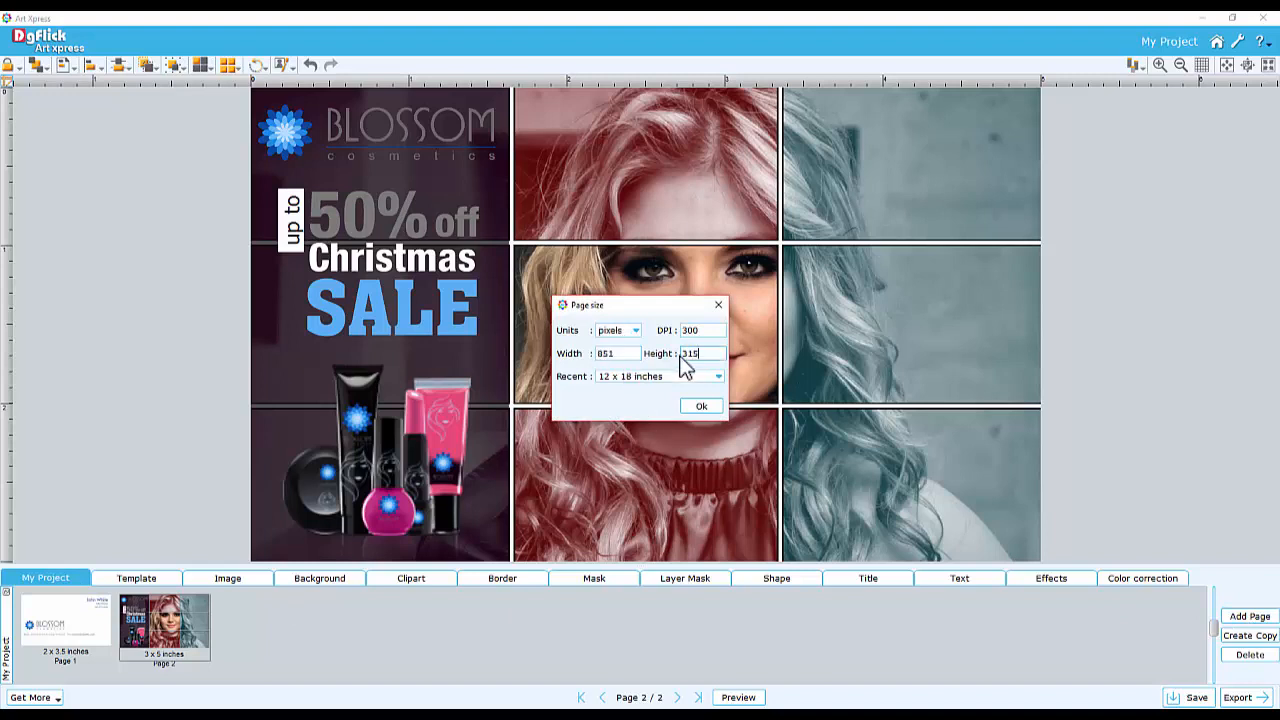
click(702, 406)
click(282, 614)
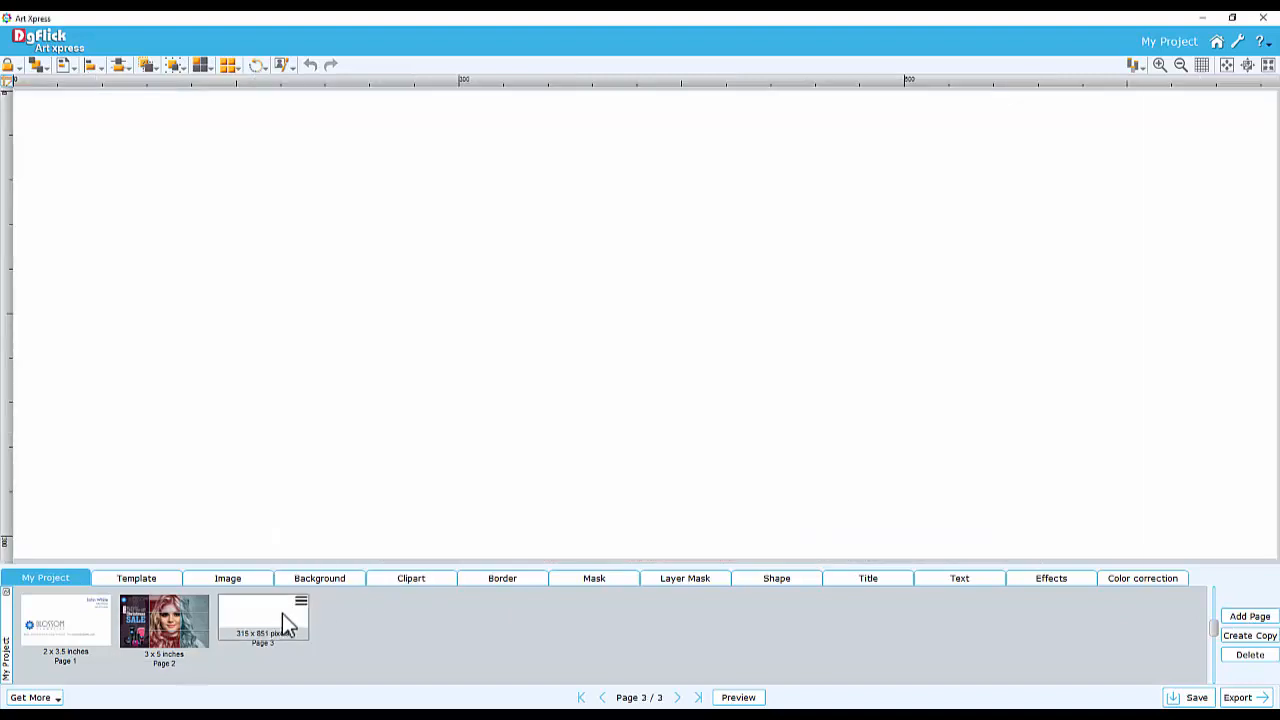
Fill the new page's background with the solid colour #4b50ad
click(322, 577)
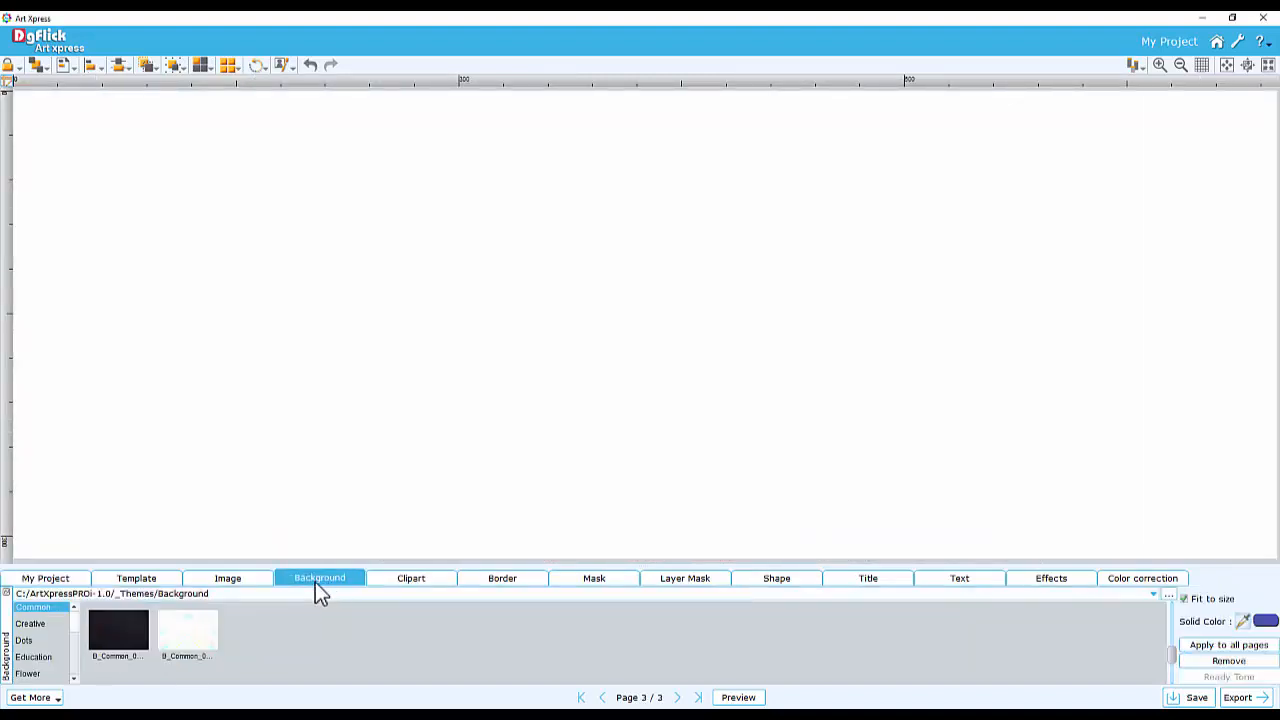
click(30, 624)
click(30, 640)
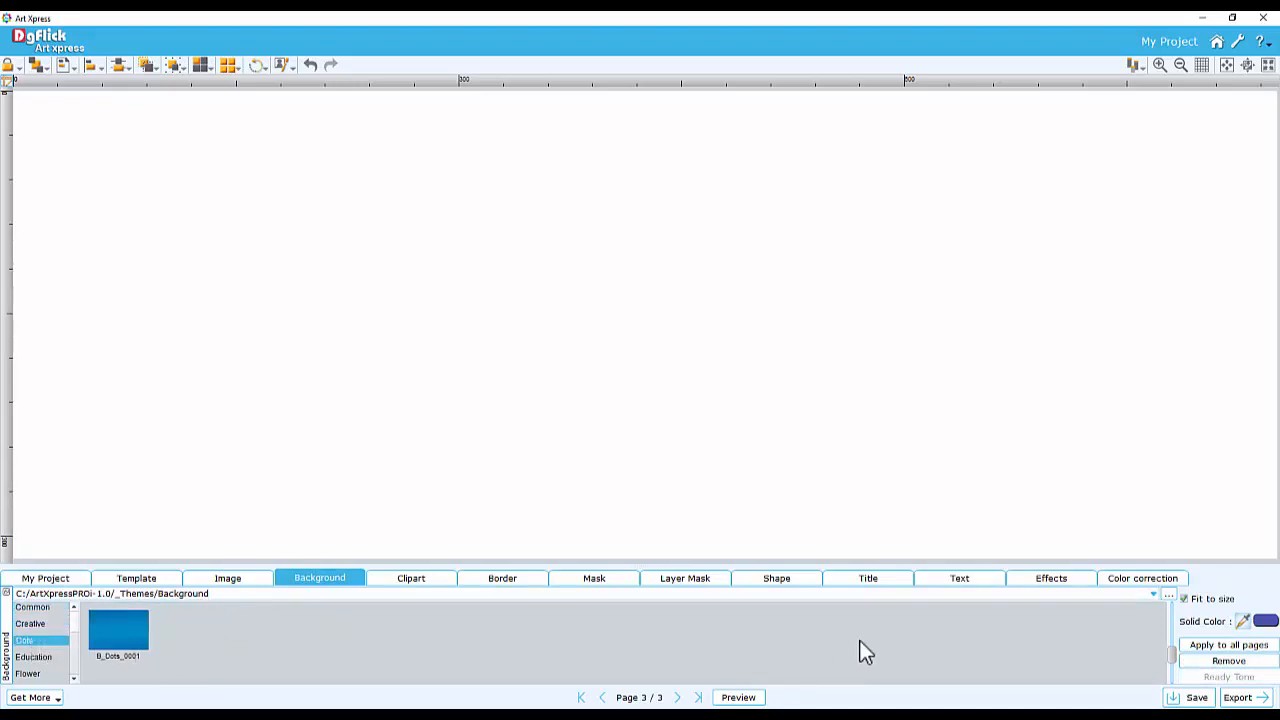
click(1266, 621)
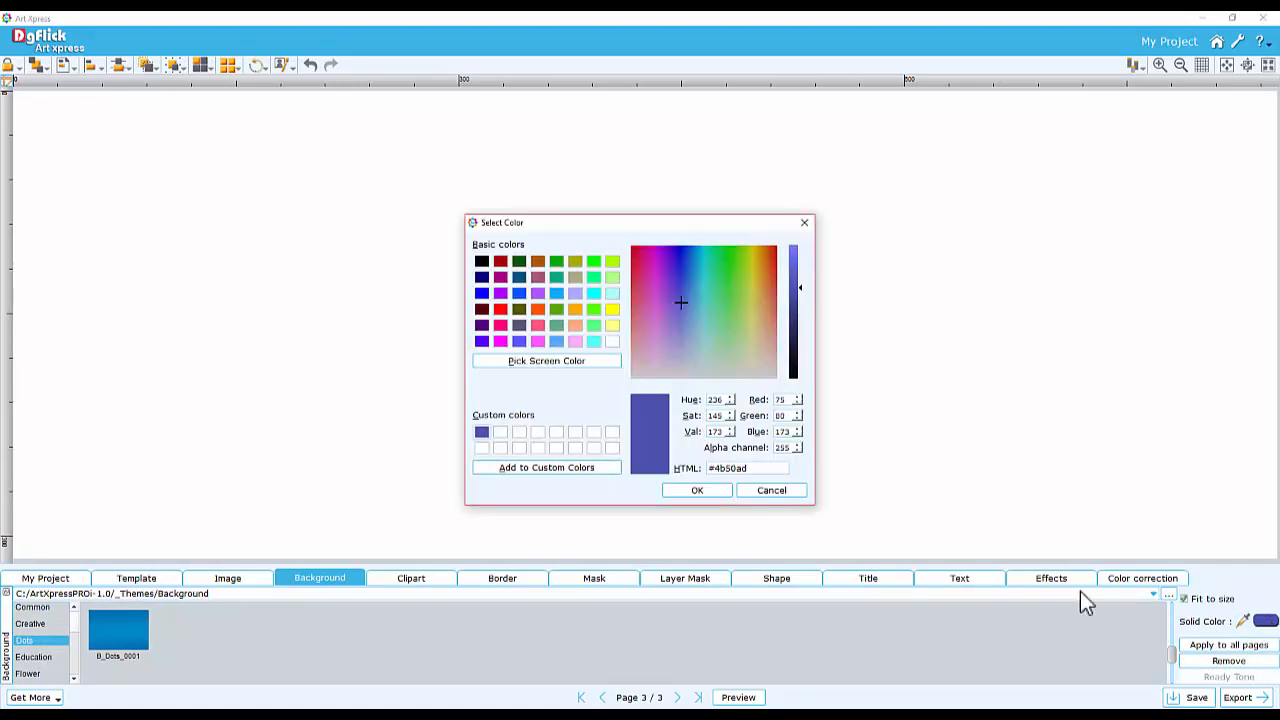
click(699, 492)
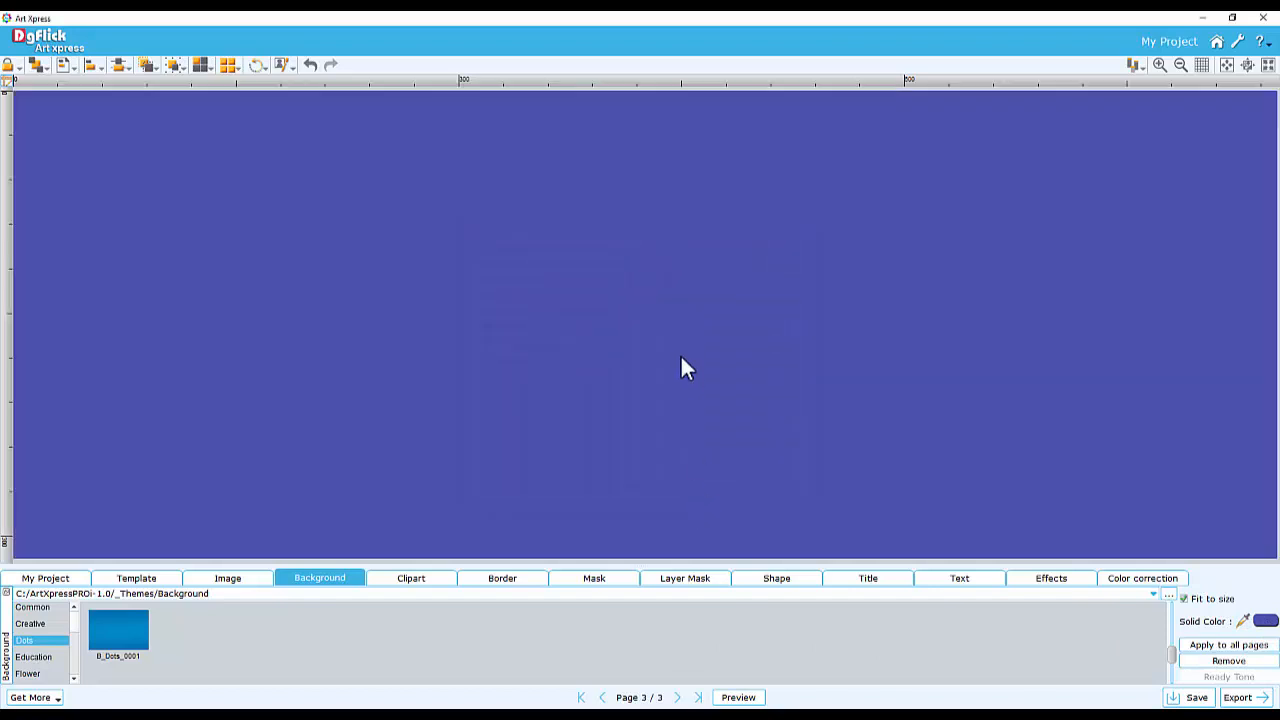
Add the brochure-girl photo and move it to the right half of the page
click(240, 579)
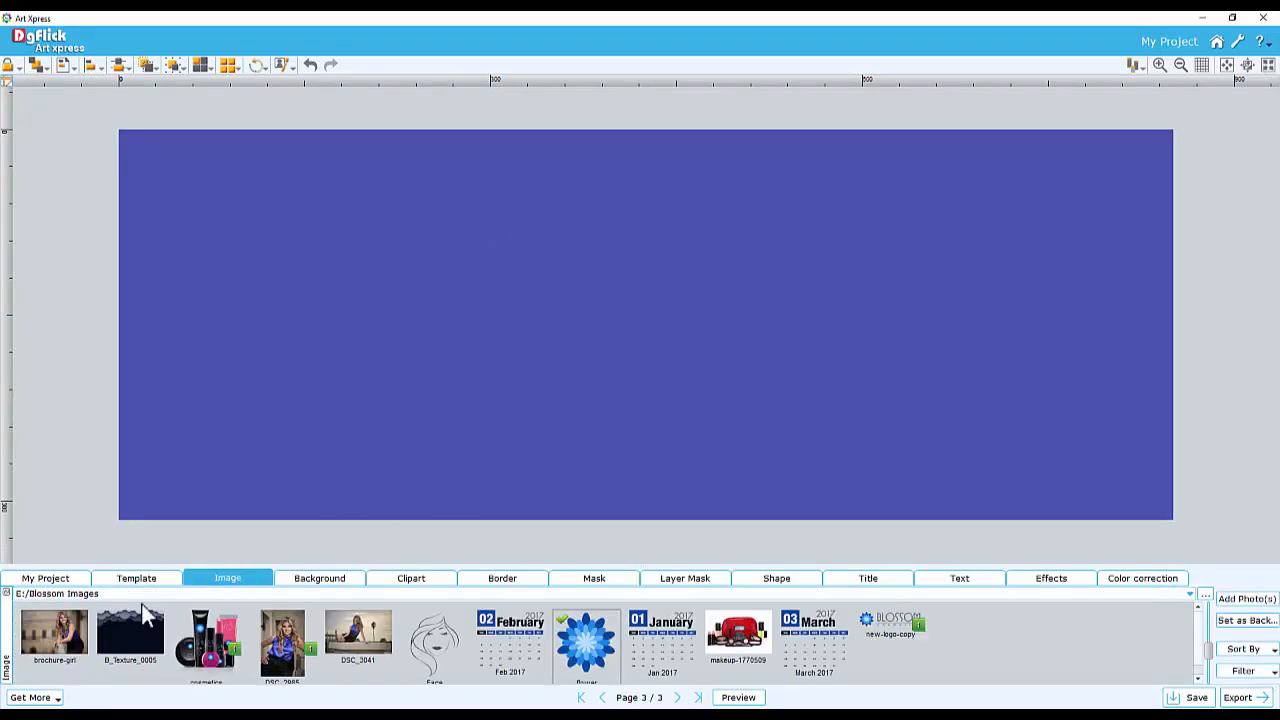
double_click(48, 635)
drag(690, 305, 823, 323)
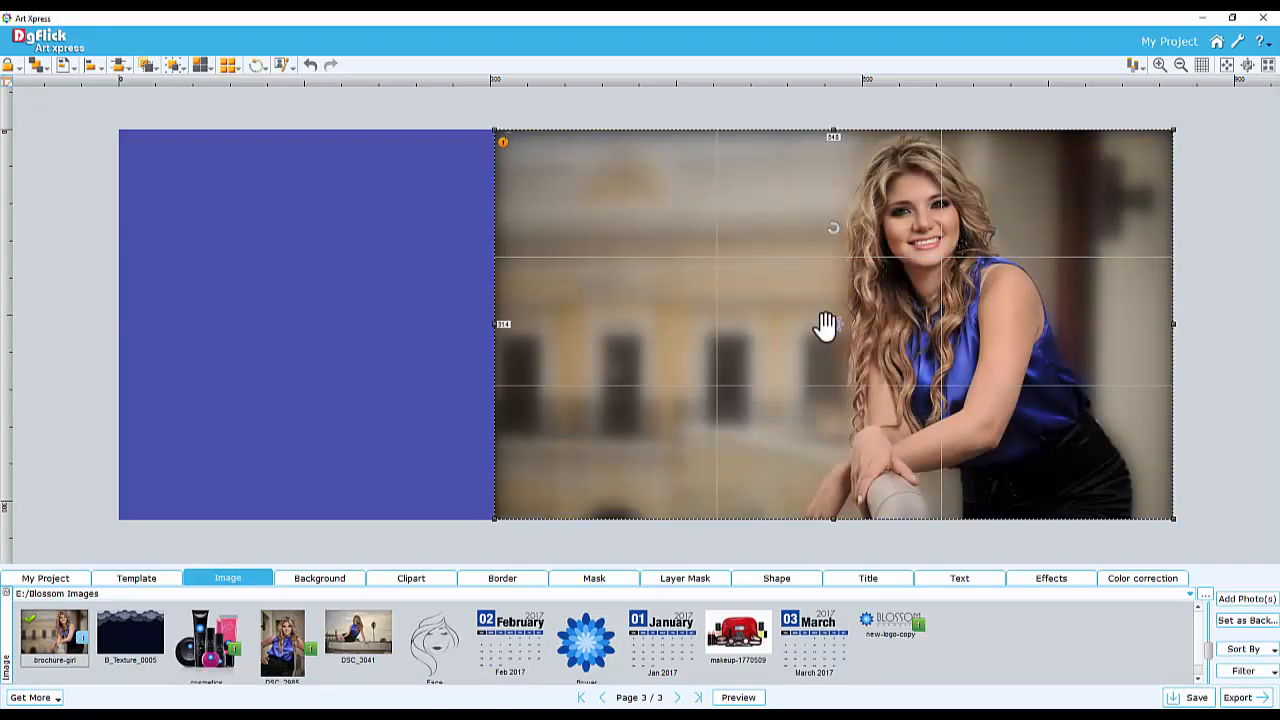
Paint a rough brush-stroke layer mask along the photo's left edge to blend it into the background
click(686, 579)
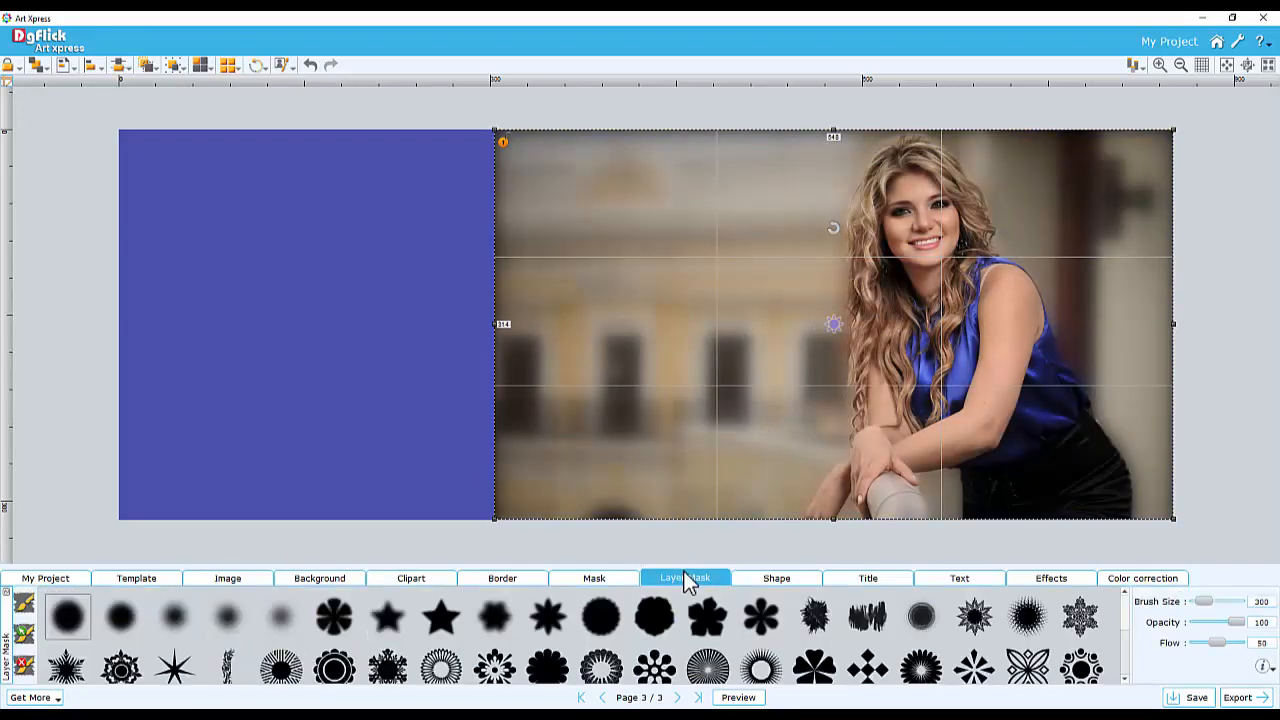
click(868, 622)
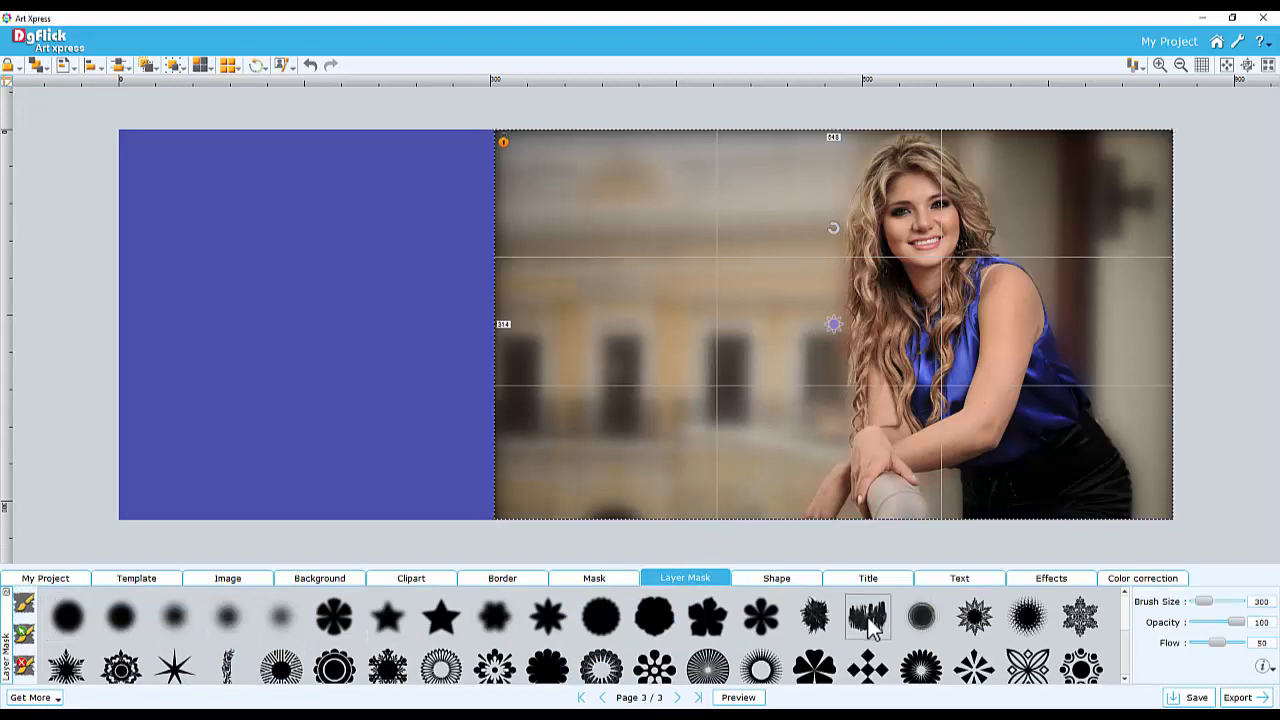
drag(1210, 608, 1200, 608)
mouse_move(635, 190)
mouse_down()
mouse_move(535, 280)
mouse_move(700, 125)
mouse_move(650, 370)
mouse_move(700, 130)
mouse_move(603, 380)
mouse_move(700, 150)
mouse_move(615, 285)
mouse_move(600, 485)
mouse_move(680, 190)
mouse_move(760, 145)
mouse_up()
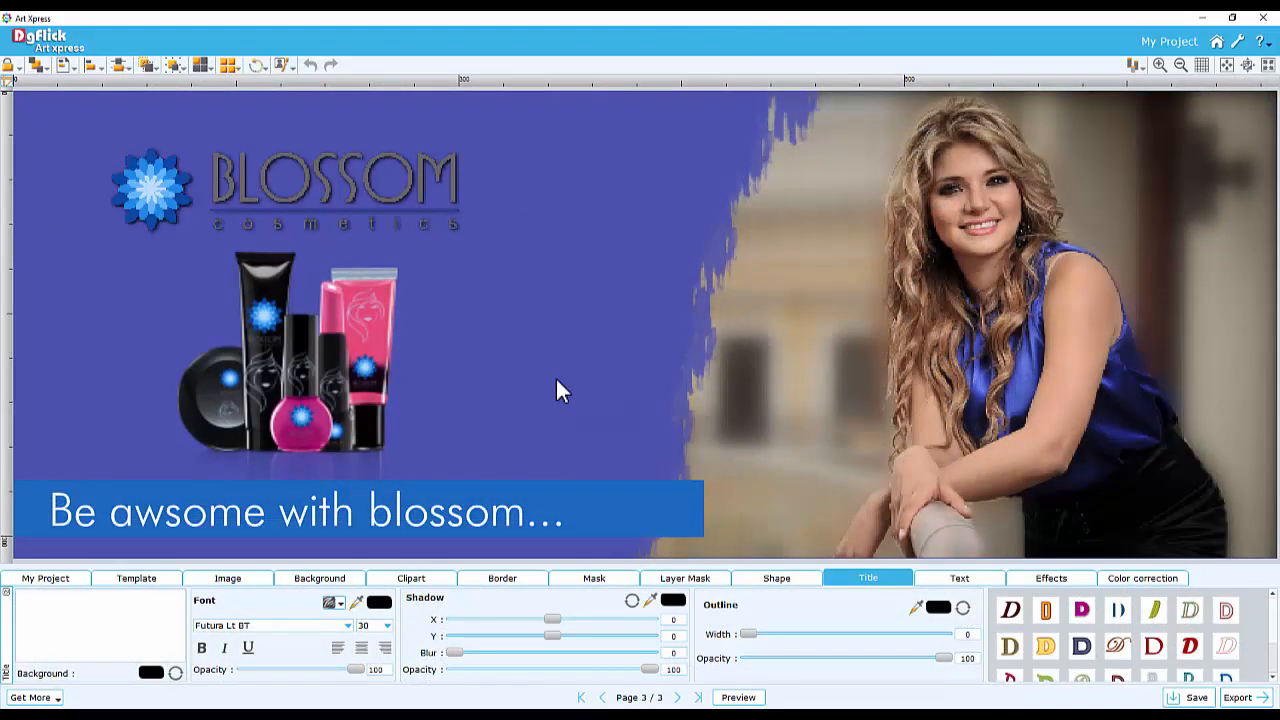
Add a fourth page sized 5 x 5 inches
click(45, 578)
click(1249, 617)
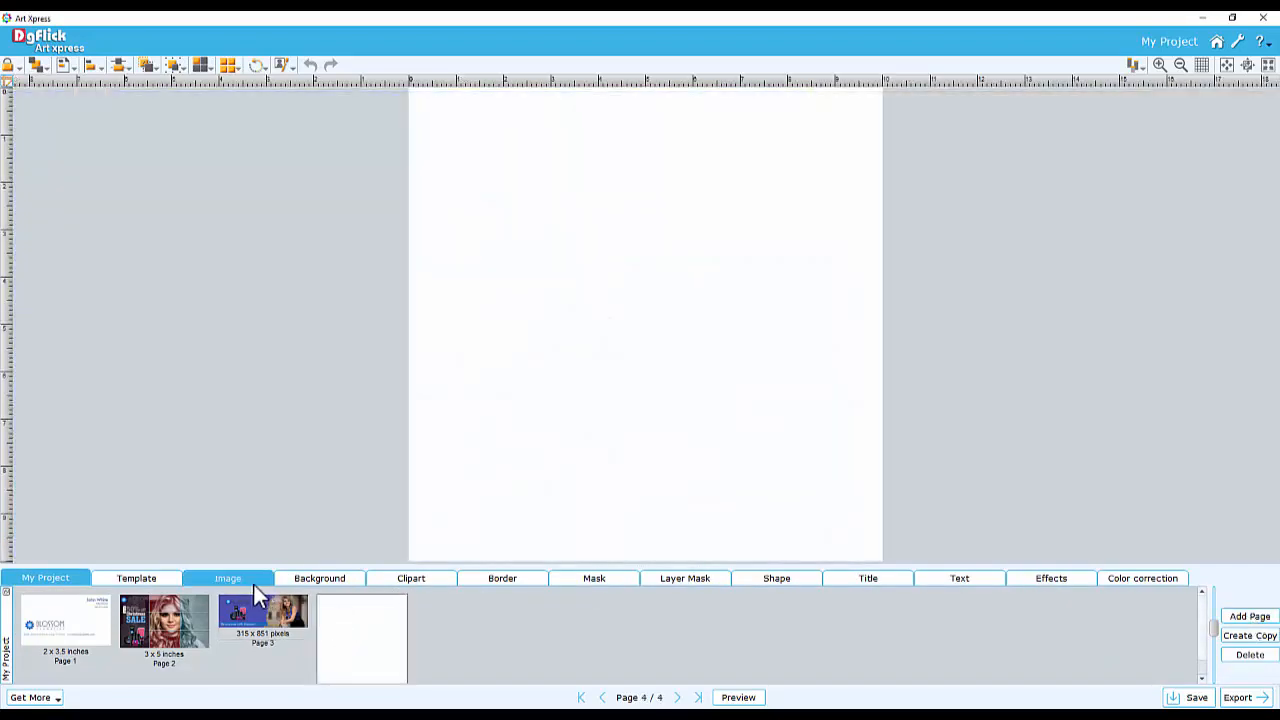
click(253, 584)
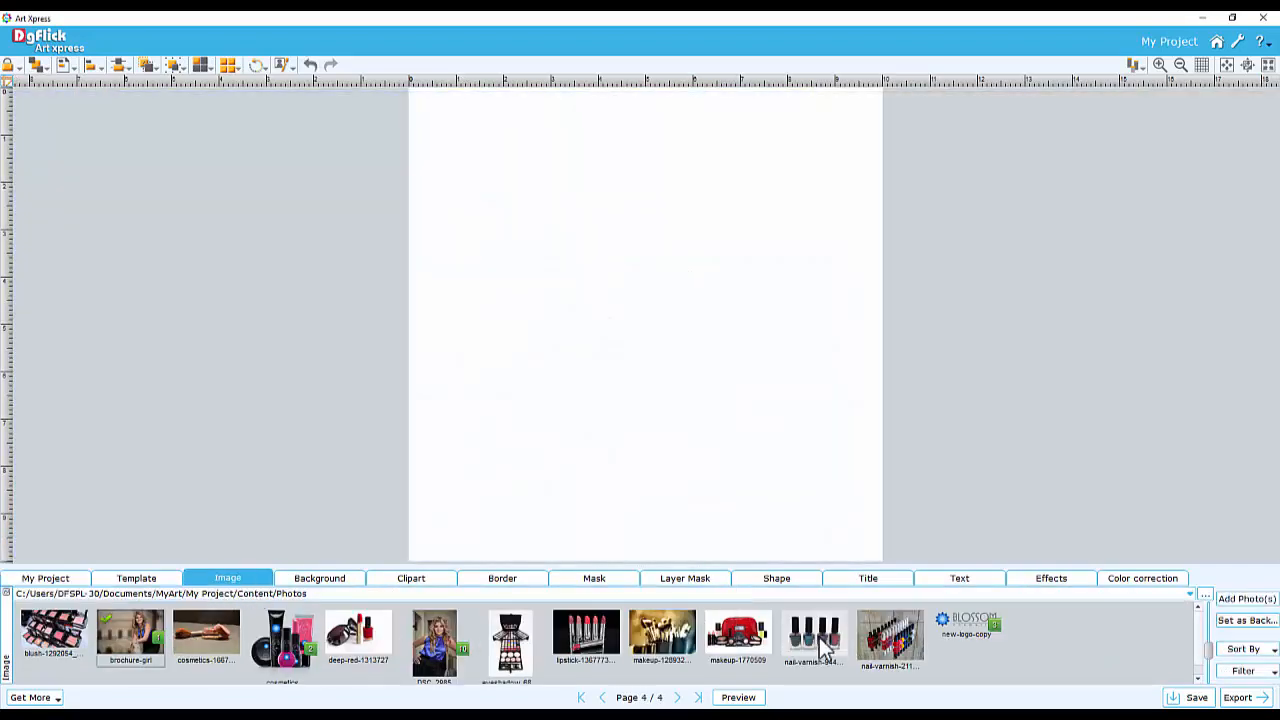
Set the brochure-girl photo as the page background and shift it slightly left
click(1247, 621)
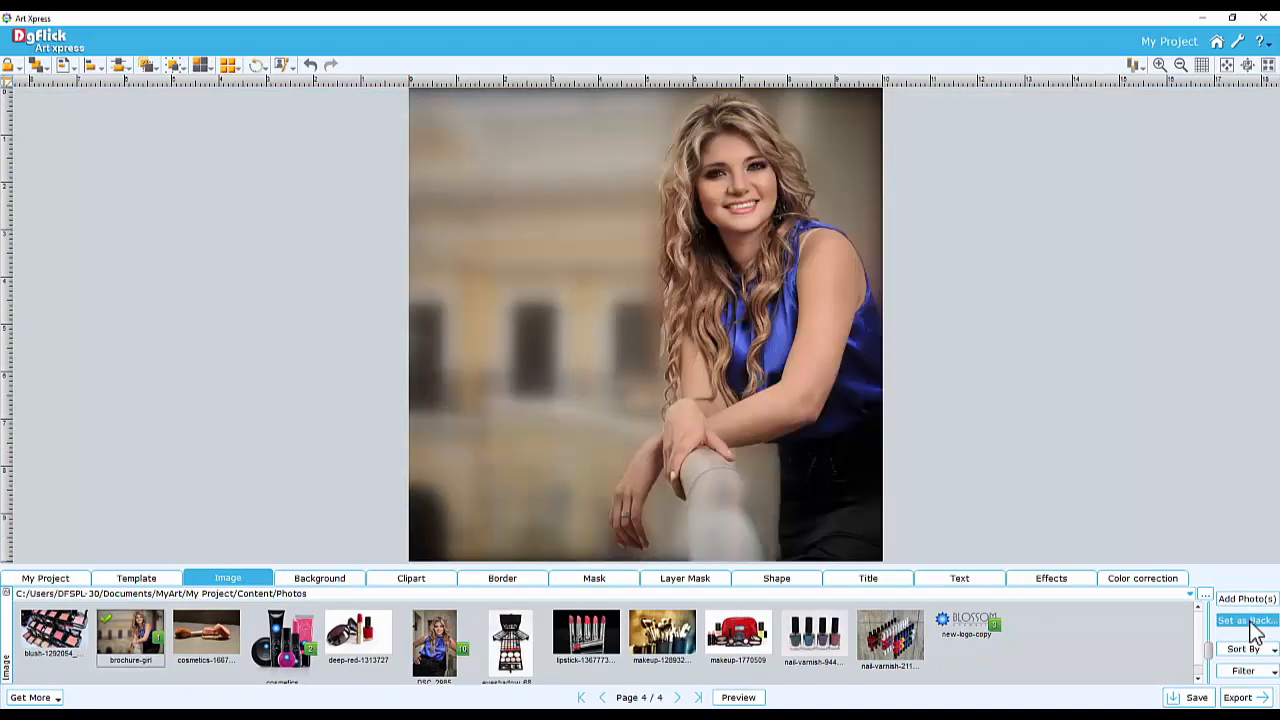
click(701, 358)
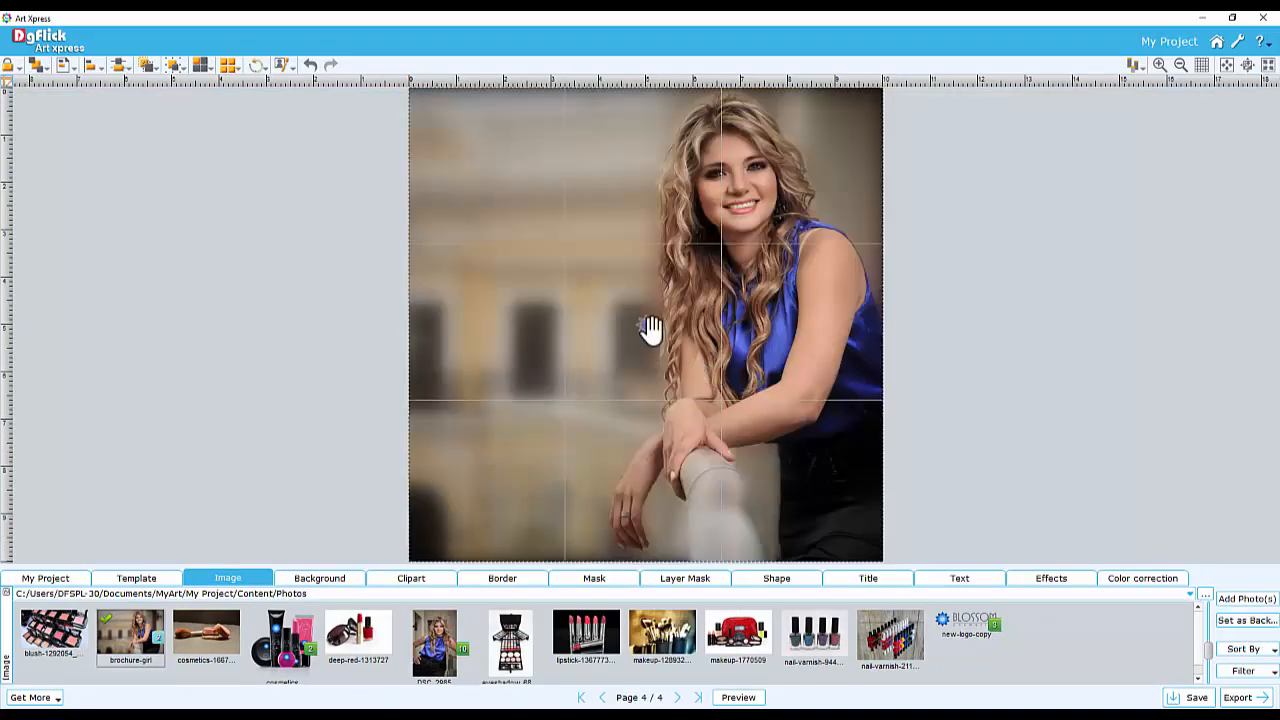
drag(649, 328, 618, 325)
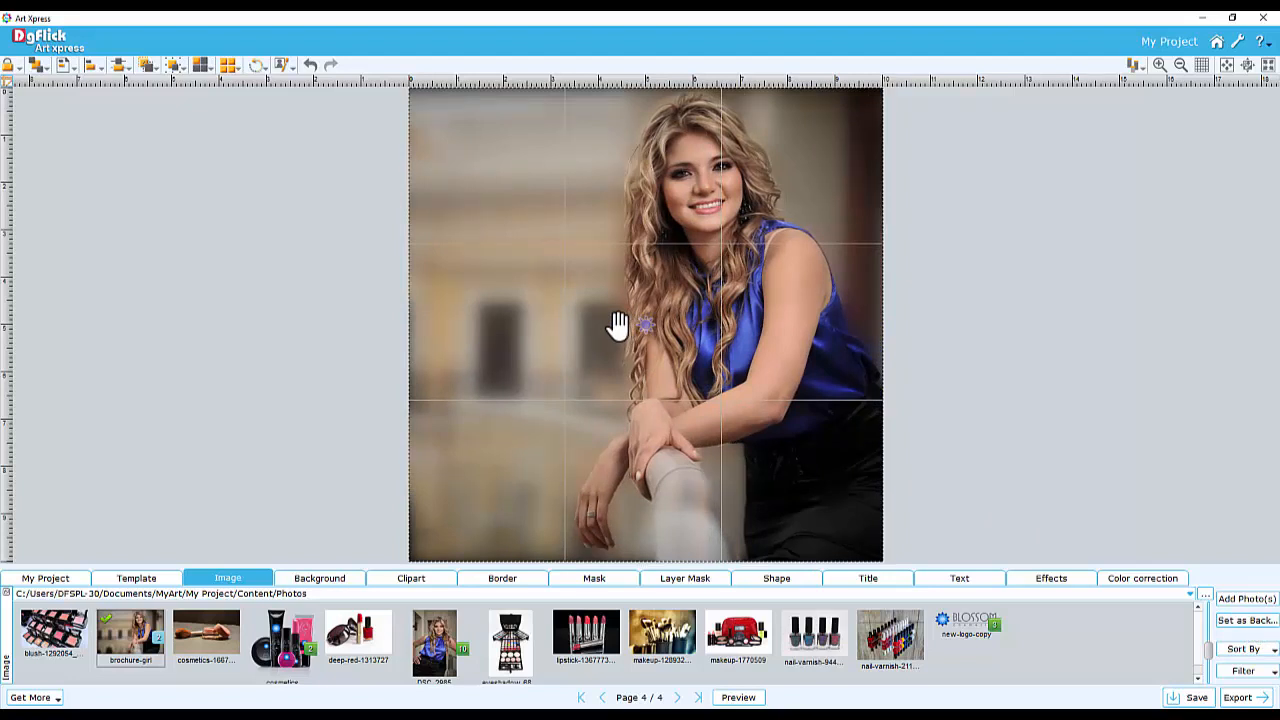
click(950, 338)
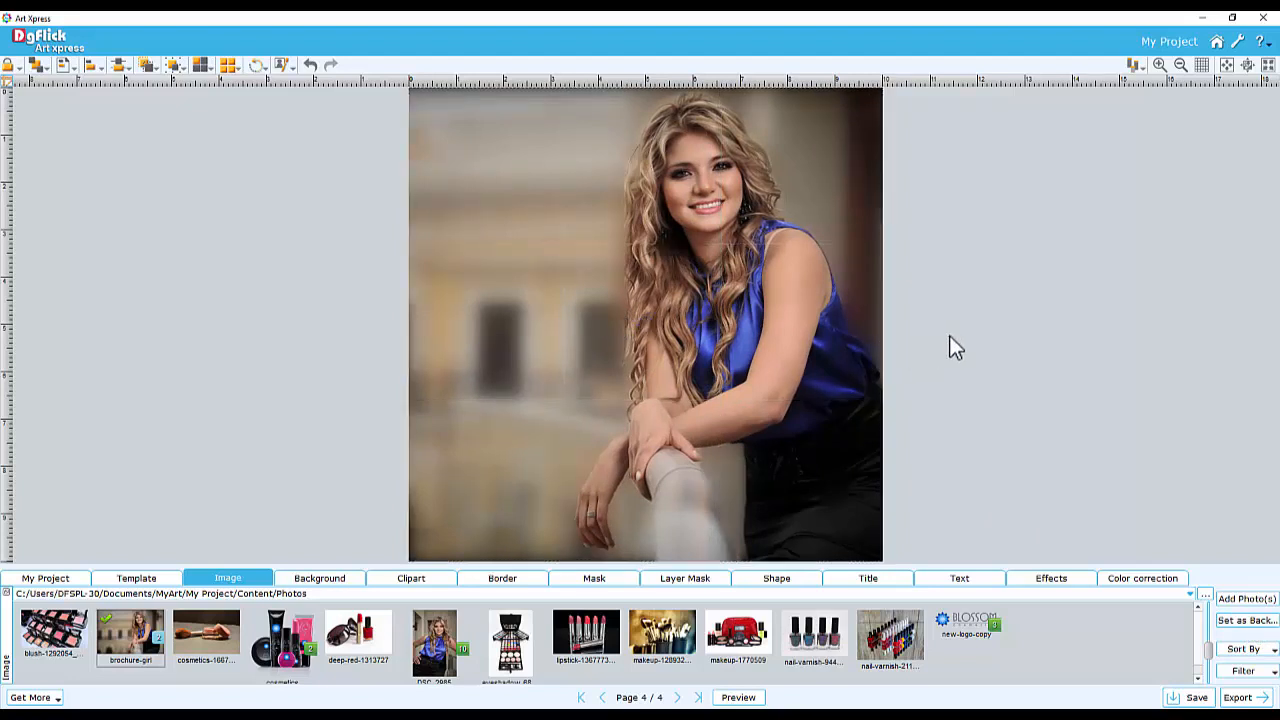
Apply the round CD-shaped mask from the Creative mask category to the page
click(592, 579)
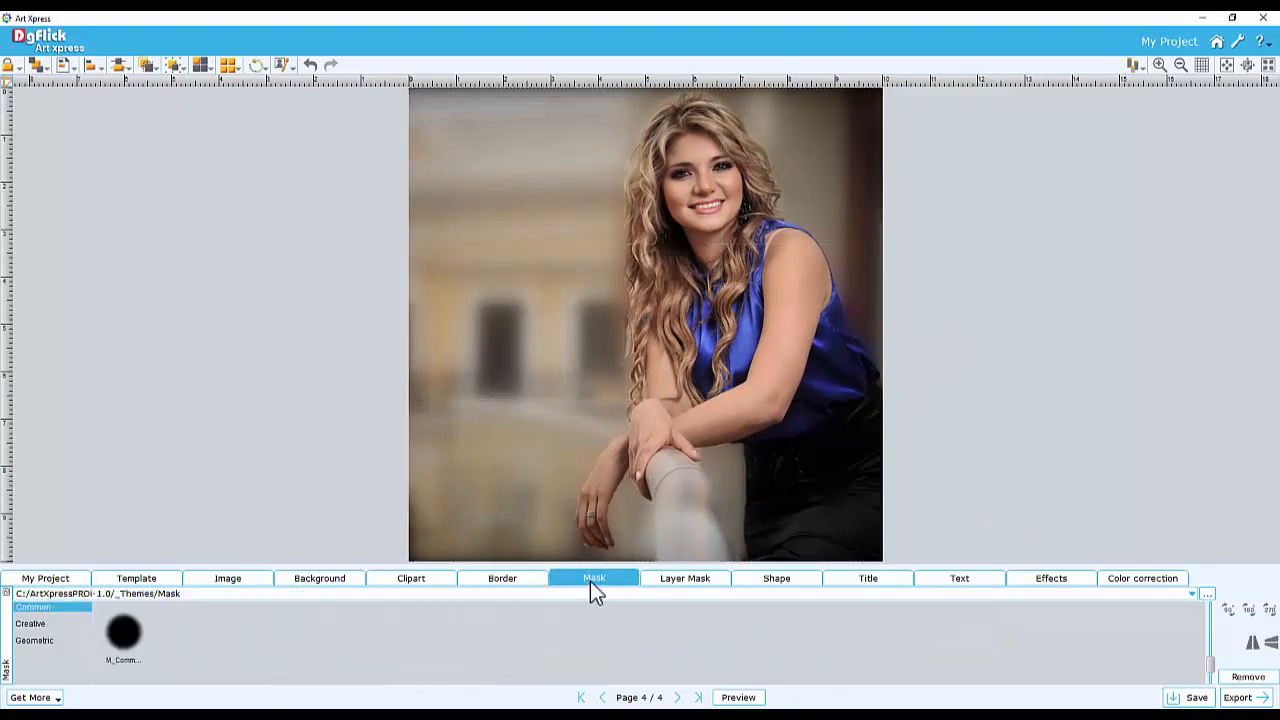
click(32, 624)
click(124, 636)
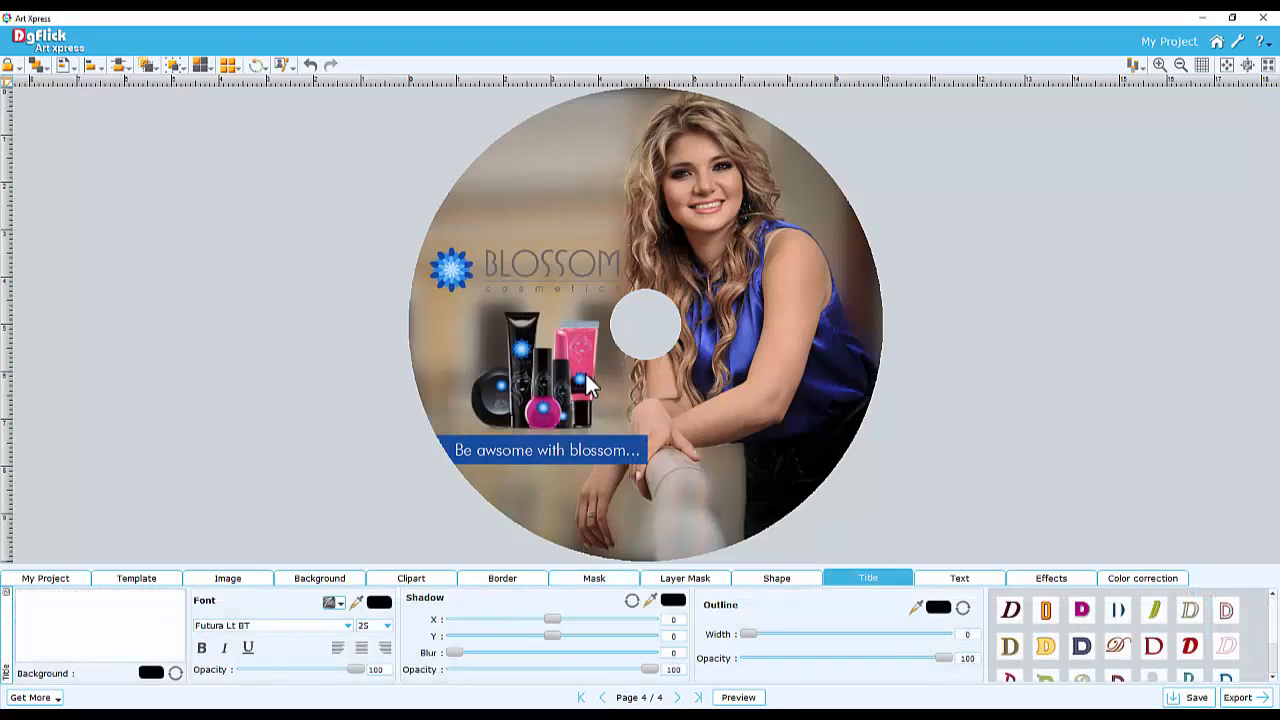
Add a new 4 x 6 inch page and open the E:/Product Images folder in the image library
click(46, 580)
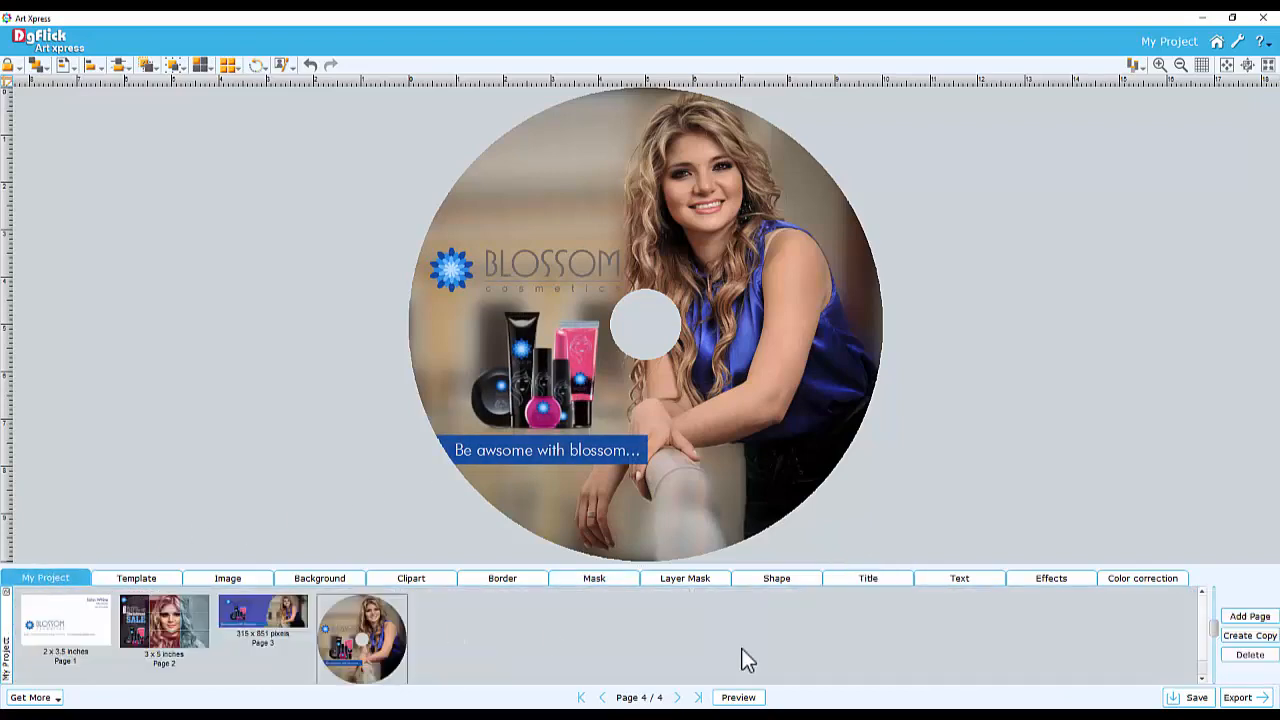
click(1250, 617)
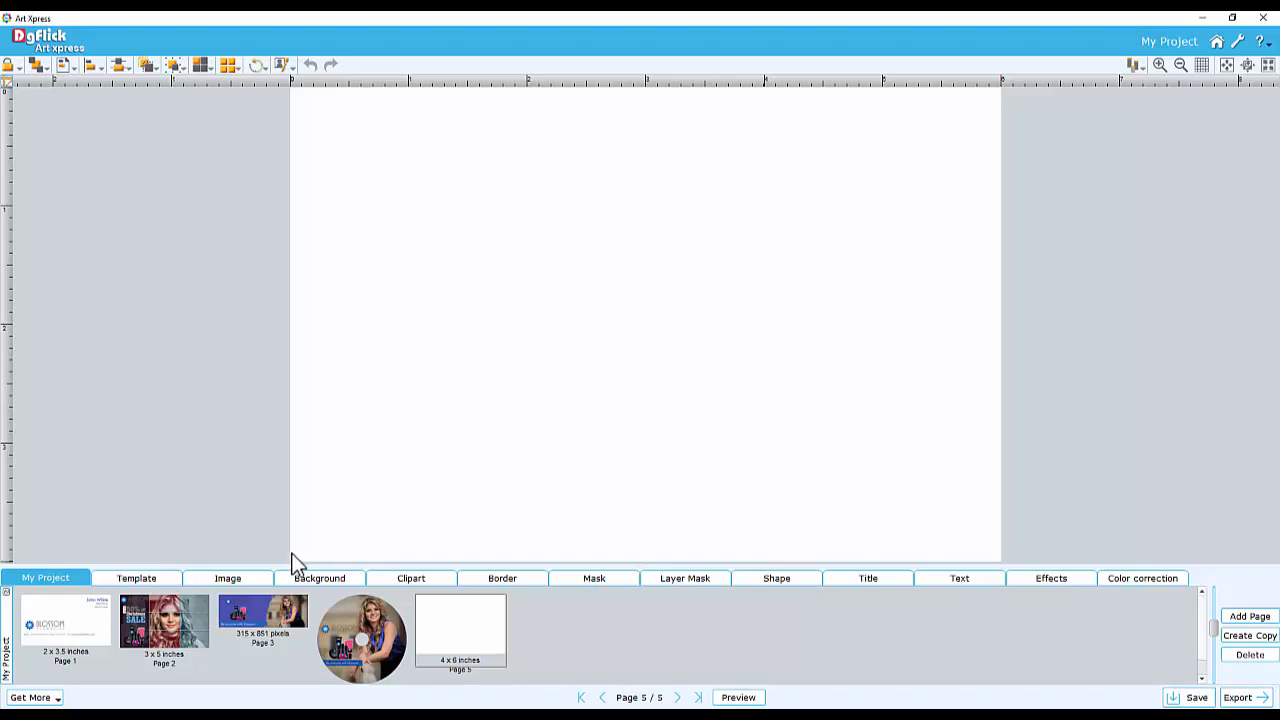
click(229, 580)
click(1226, 598)
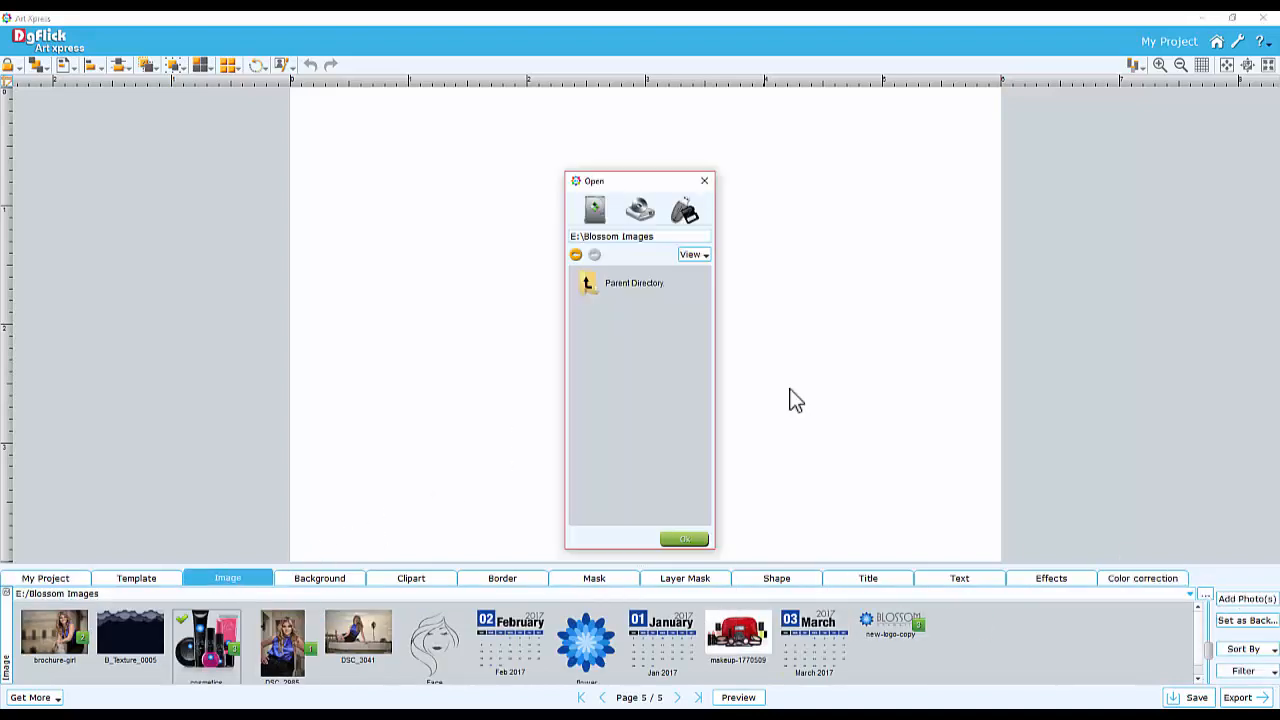
click(595, 216)
click(606, 352)
click(634, 450)
click(680, 541)
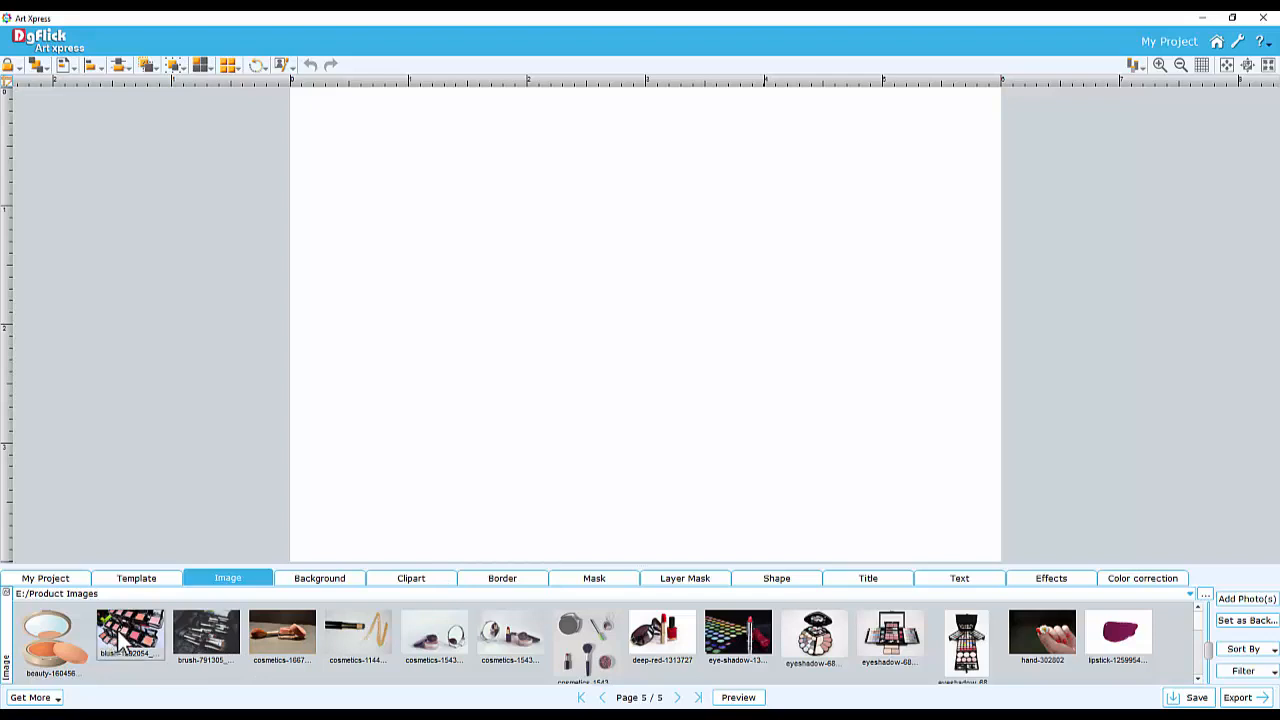
Select nine product photos, including makeup-1770509, and add them to the page
scroll(1200, 640, down, 1)
scroll(1203, 640, down, 2)
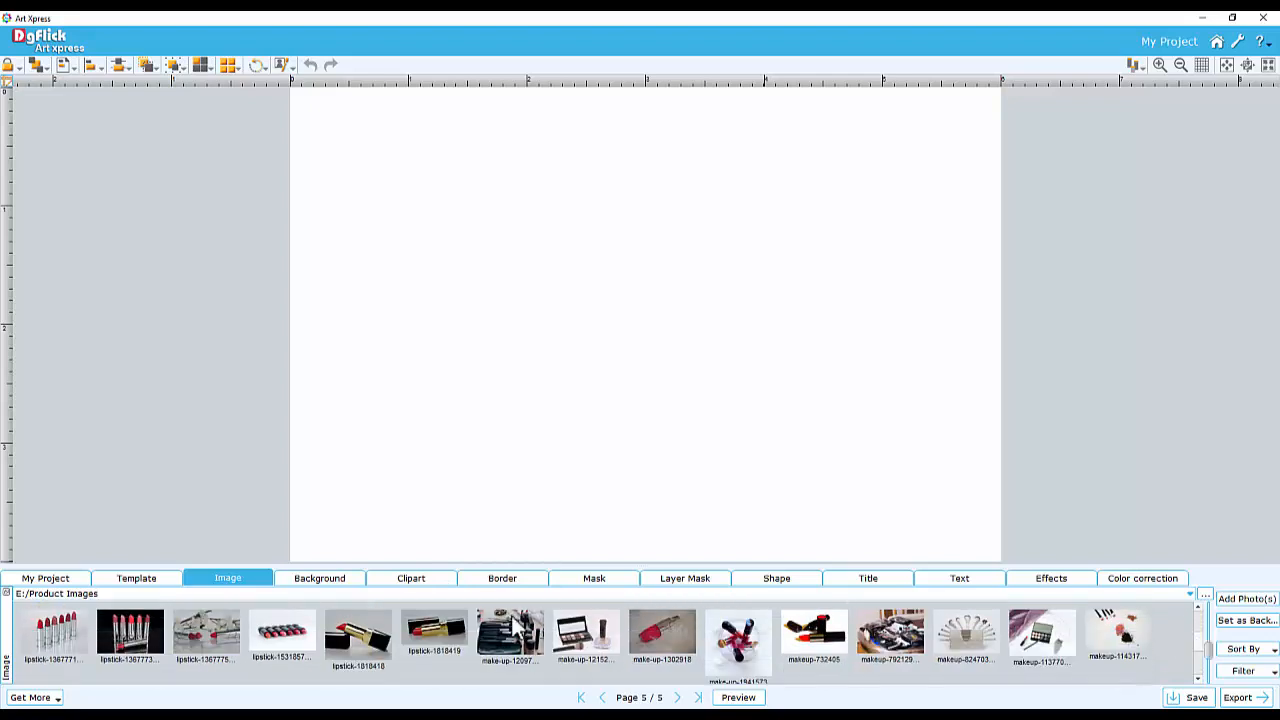
scroll(1203, 655, down, 1)
scroll(1150, 658, down, 2)
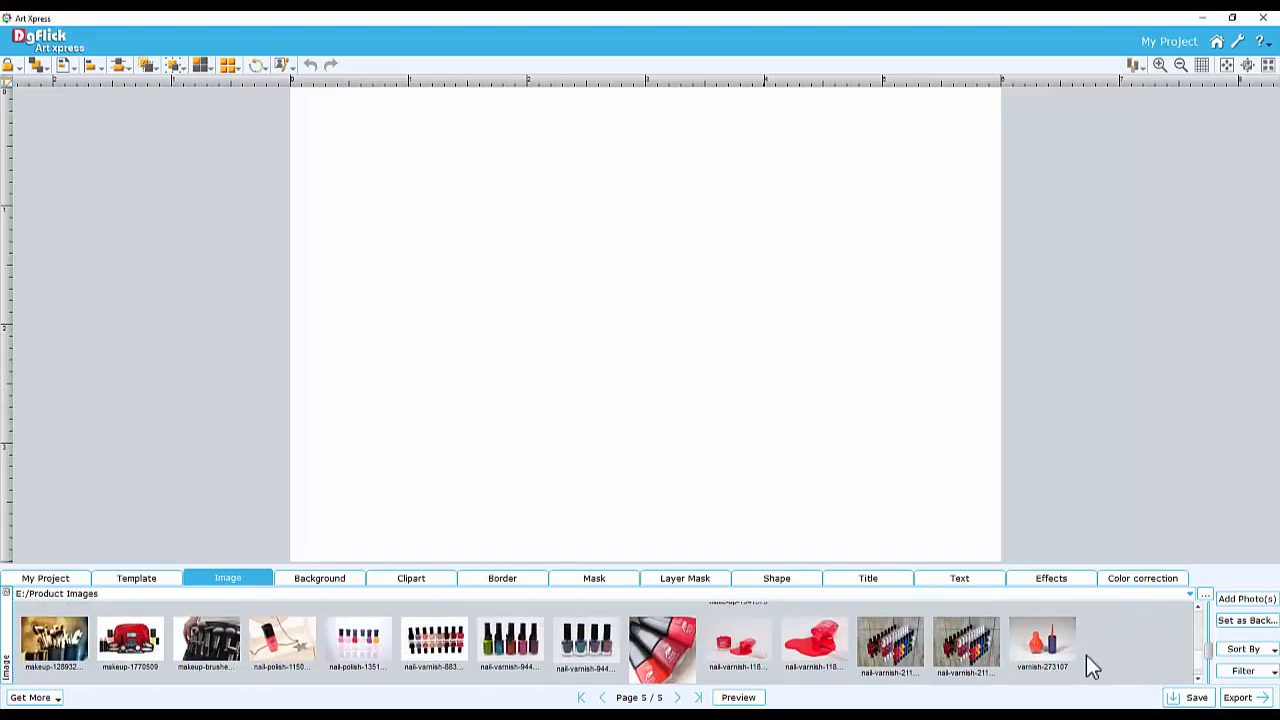
click(130, 640)
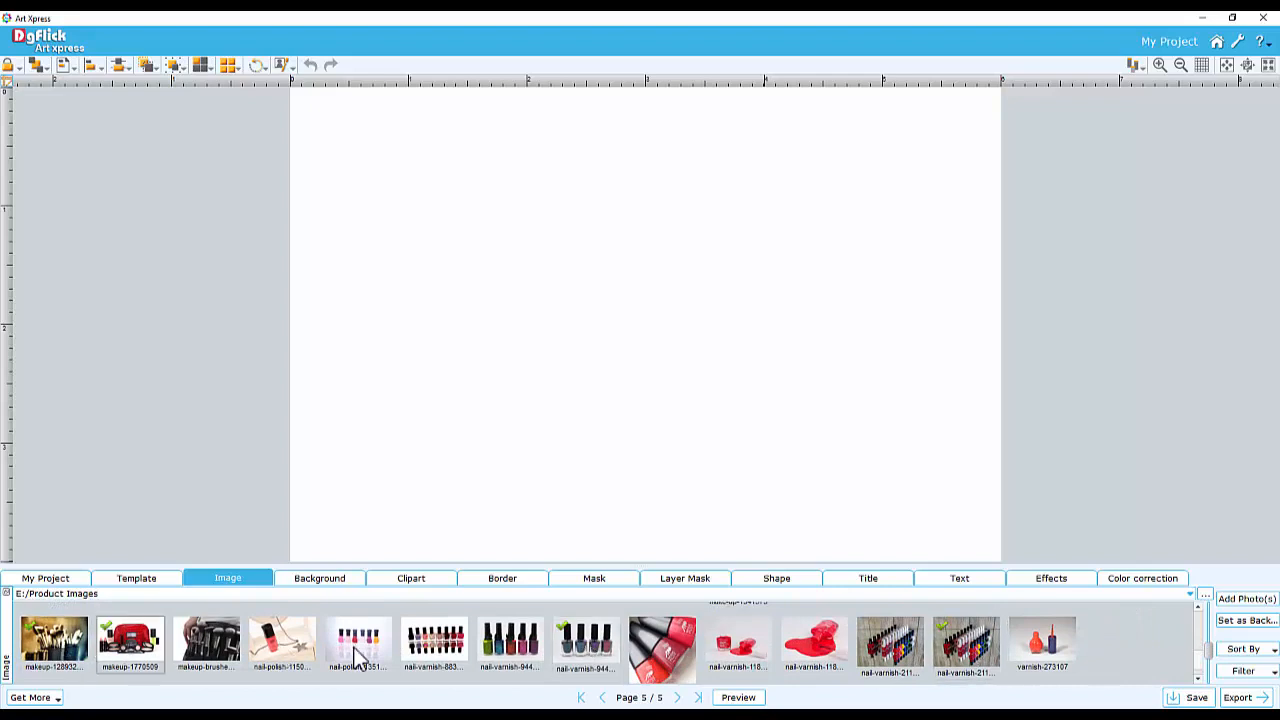
click(1248, 600)
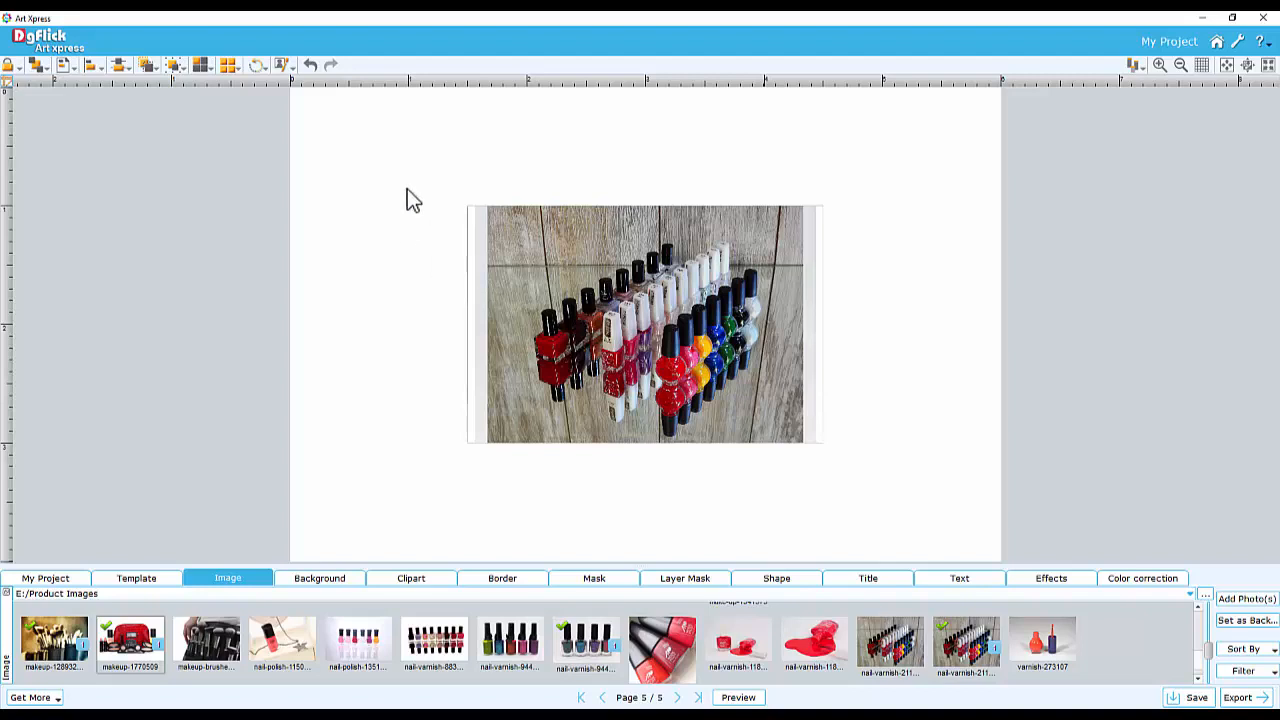
Arrange all the photos into a 3 x 3 photo grid with horizontal and vertical spacing of 7
drag(405, 187, 722, 378)
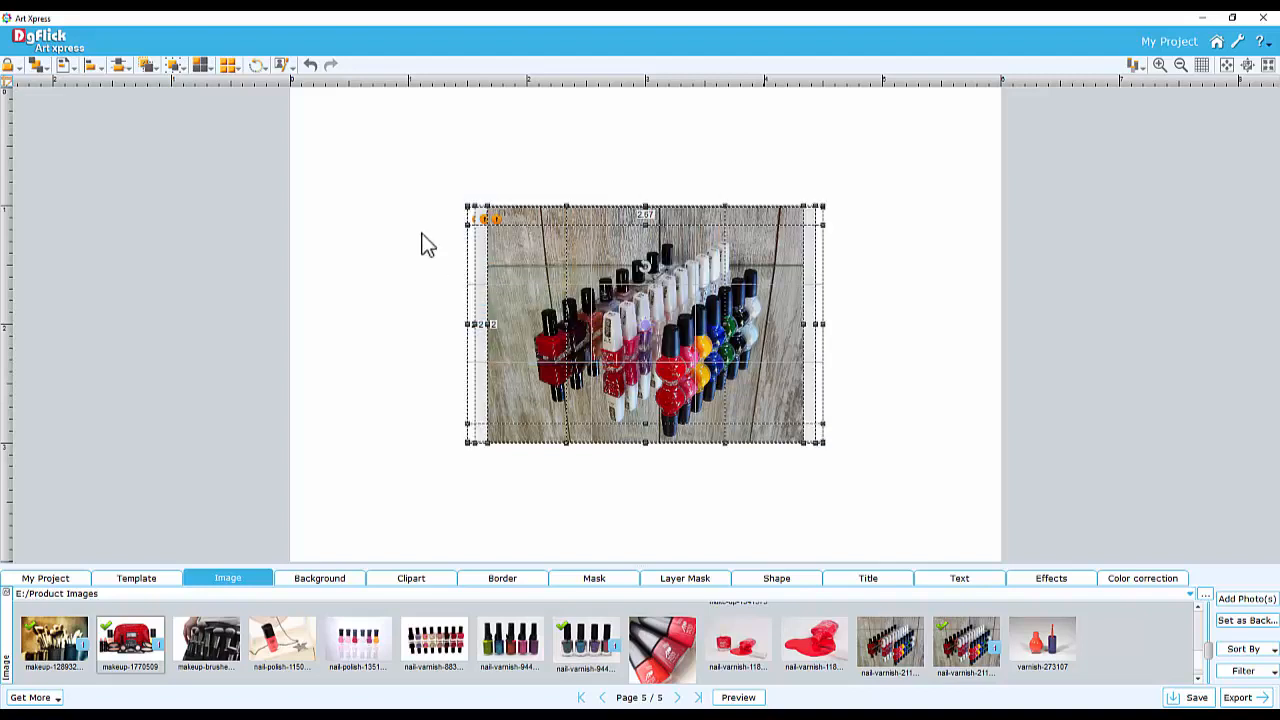
click(201, 66)
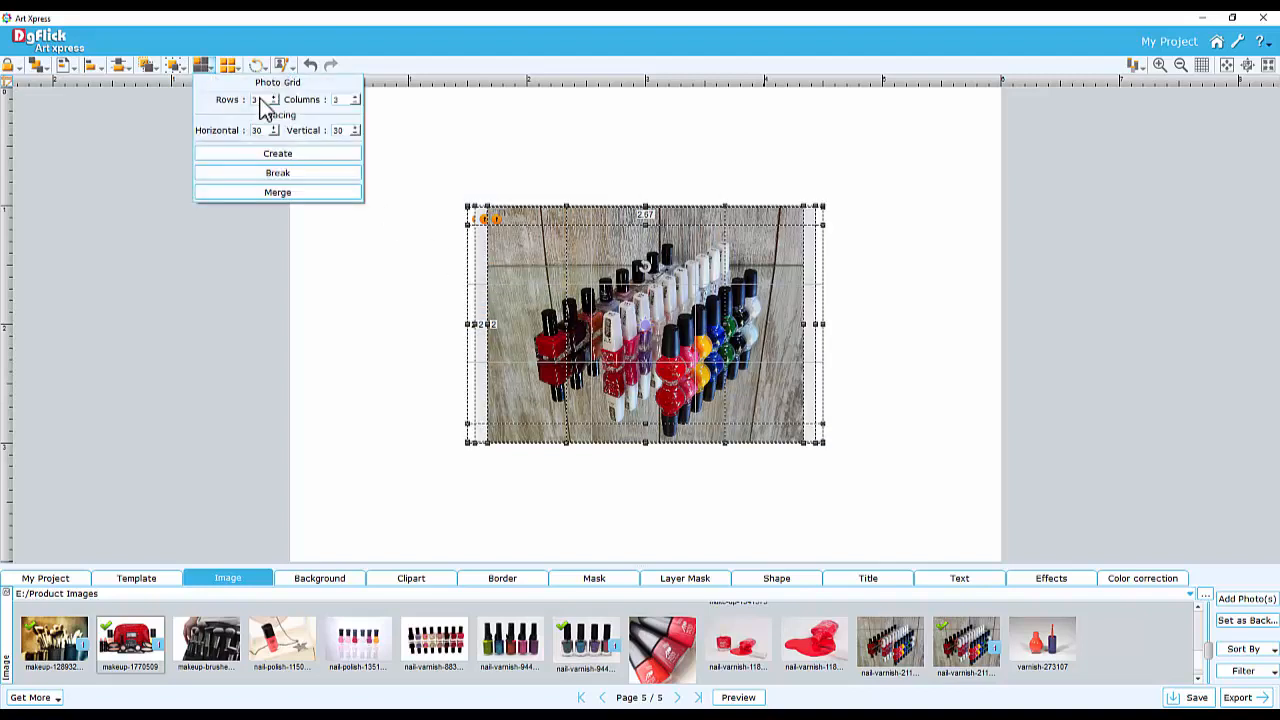
double_click(338, 100)
double_click(256, 132)
text(7)
double_click(338, 131)
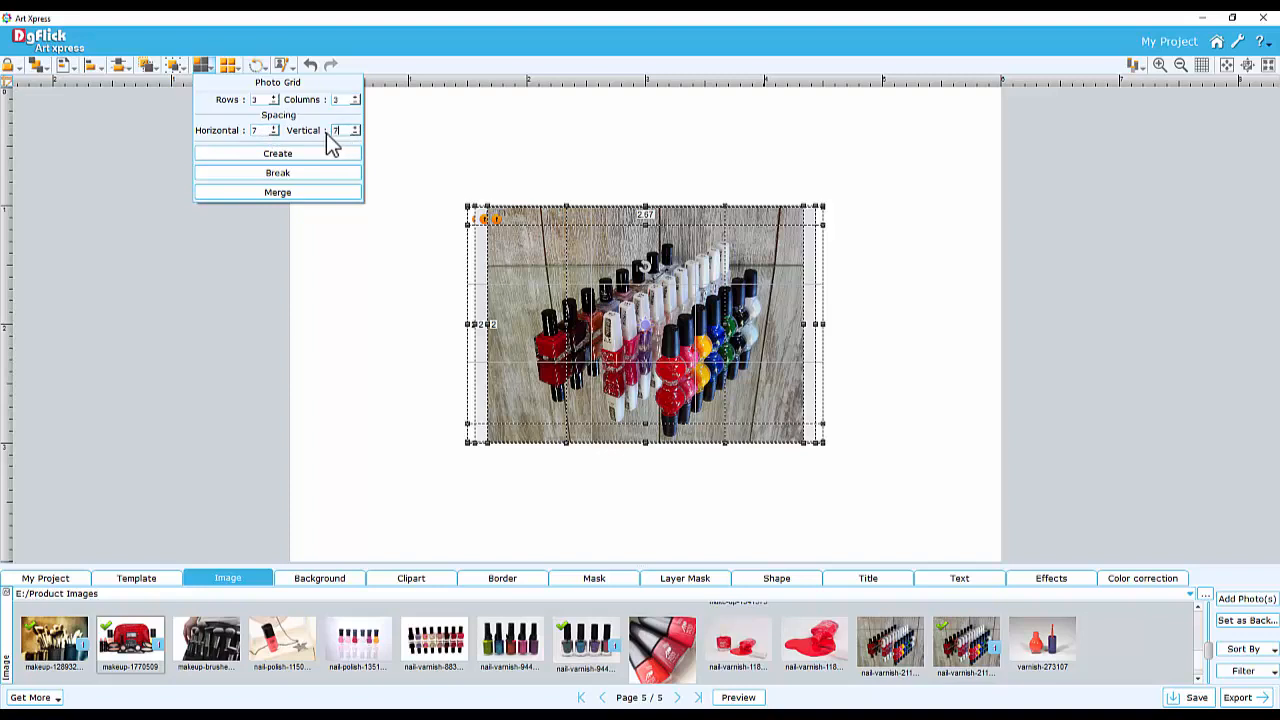
click(277, 154)
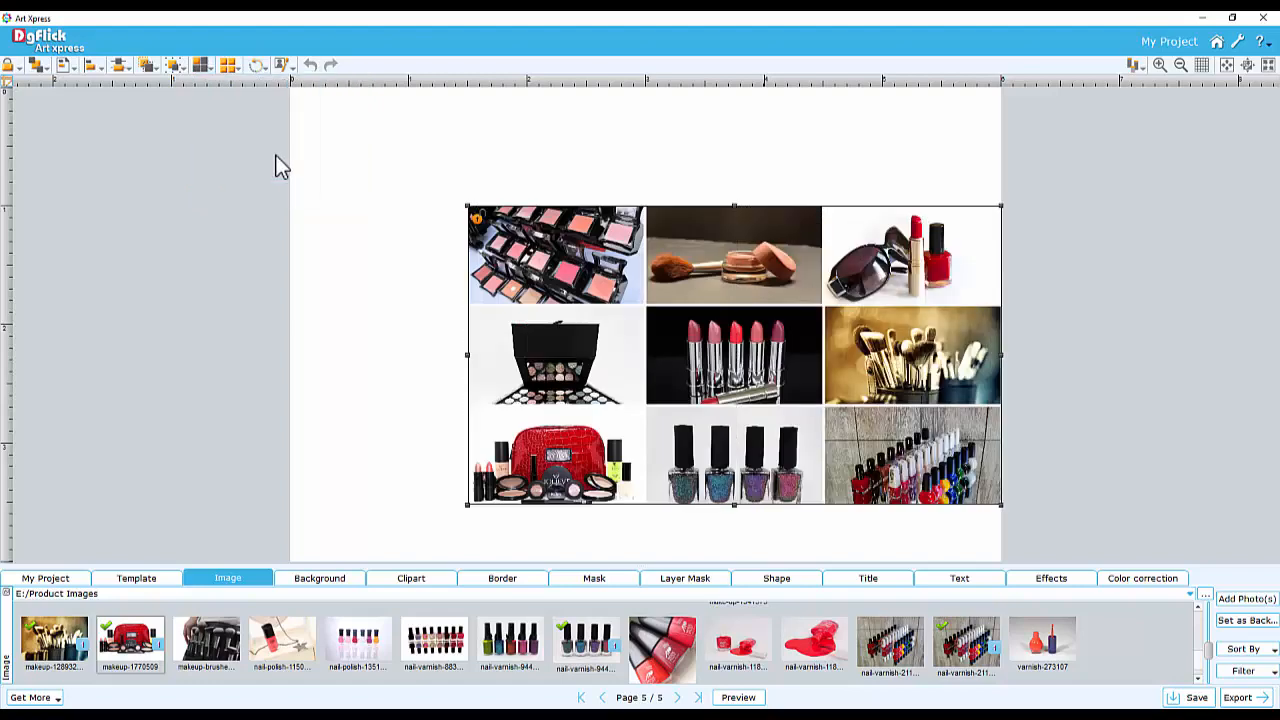
Resize the photo grid smaller and position it in the right half of the page
drag(707, 263, 658, 227)
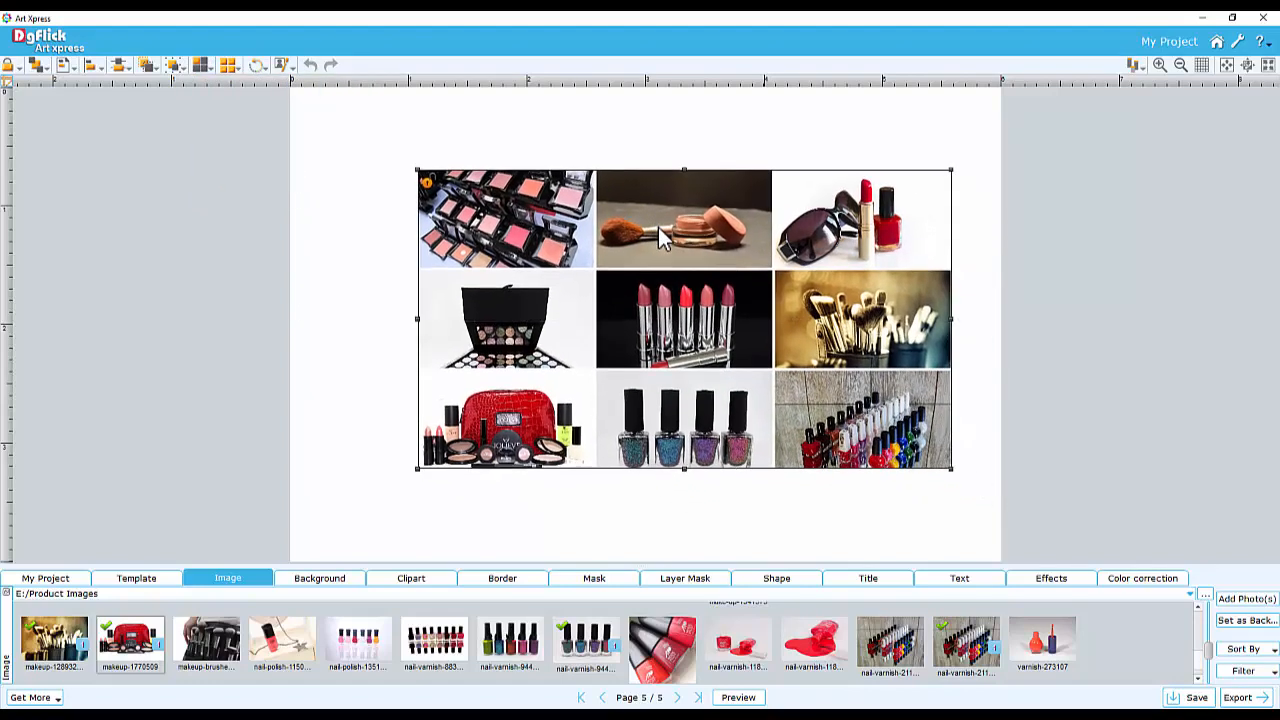
drag(417, 170, 627, 237)
drag(830, 320, 823, 270)
drag(946, 186, 988, 140)
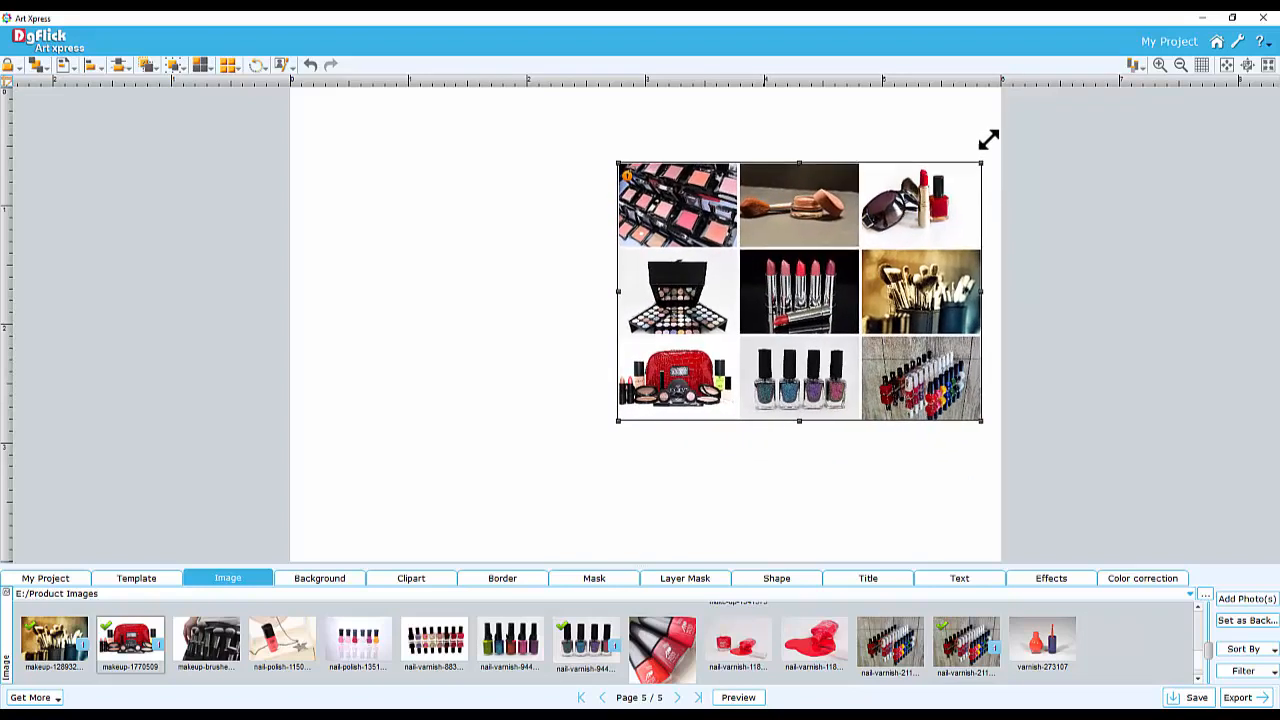
Merge the middle-left and bottom-left grid cells into one tall cell
click(703, 292)
drag(703, 295, 694, 378)
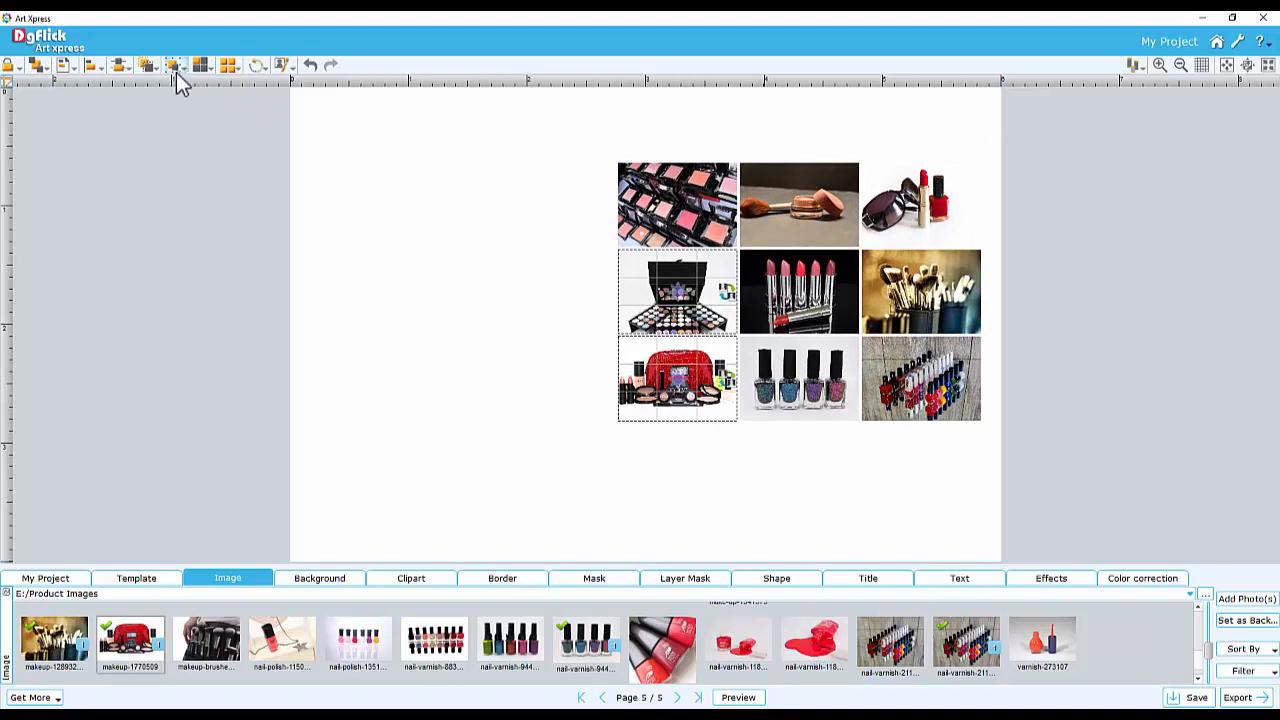
click(203, 66)
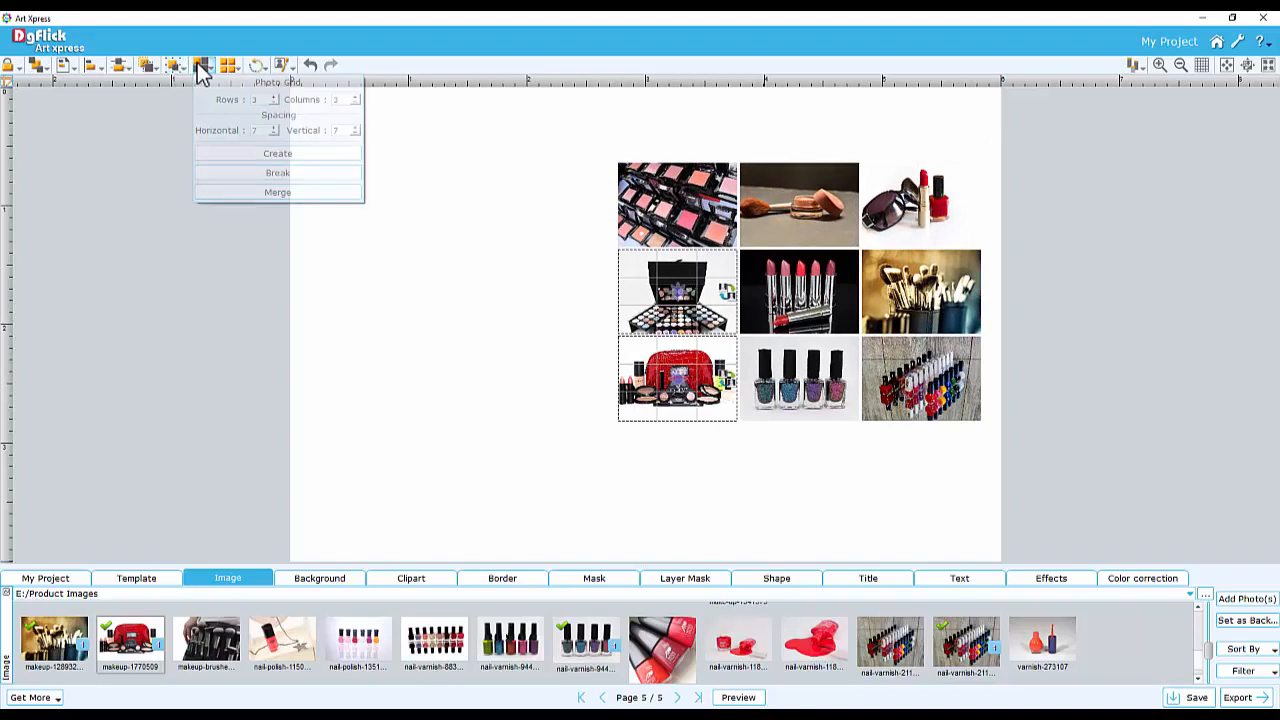
click(282, 191)
click(671, 360)
Send the two blue rectangles behind the photo grid so they frame its corners
click(777, 578)
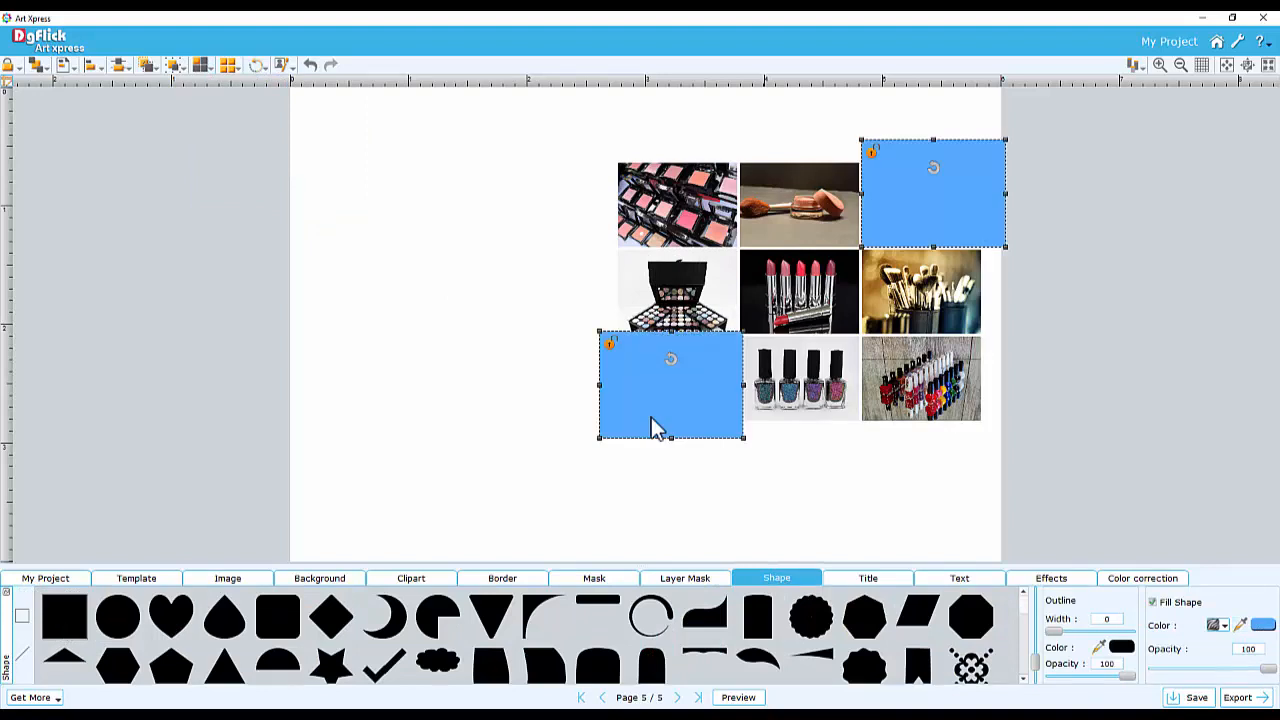
click(40, 64)
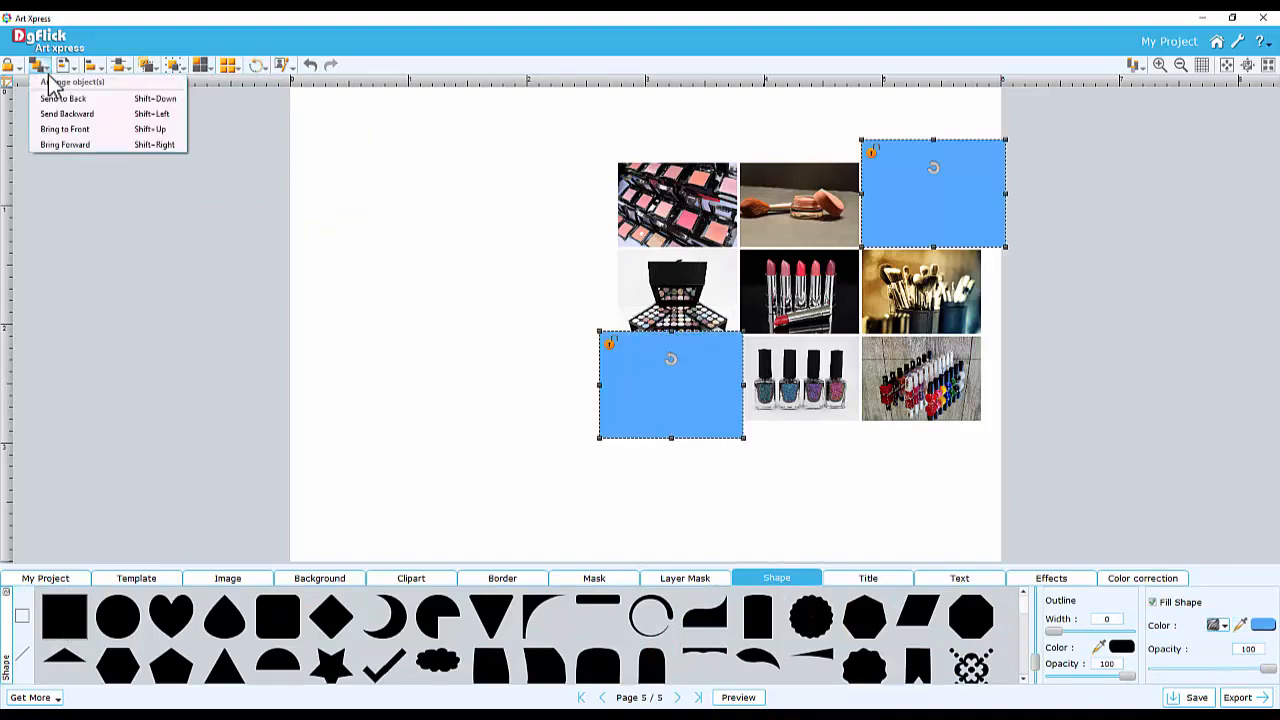
click(70, 100)
click(759, 494)
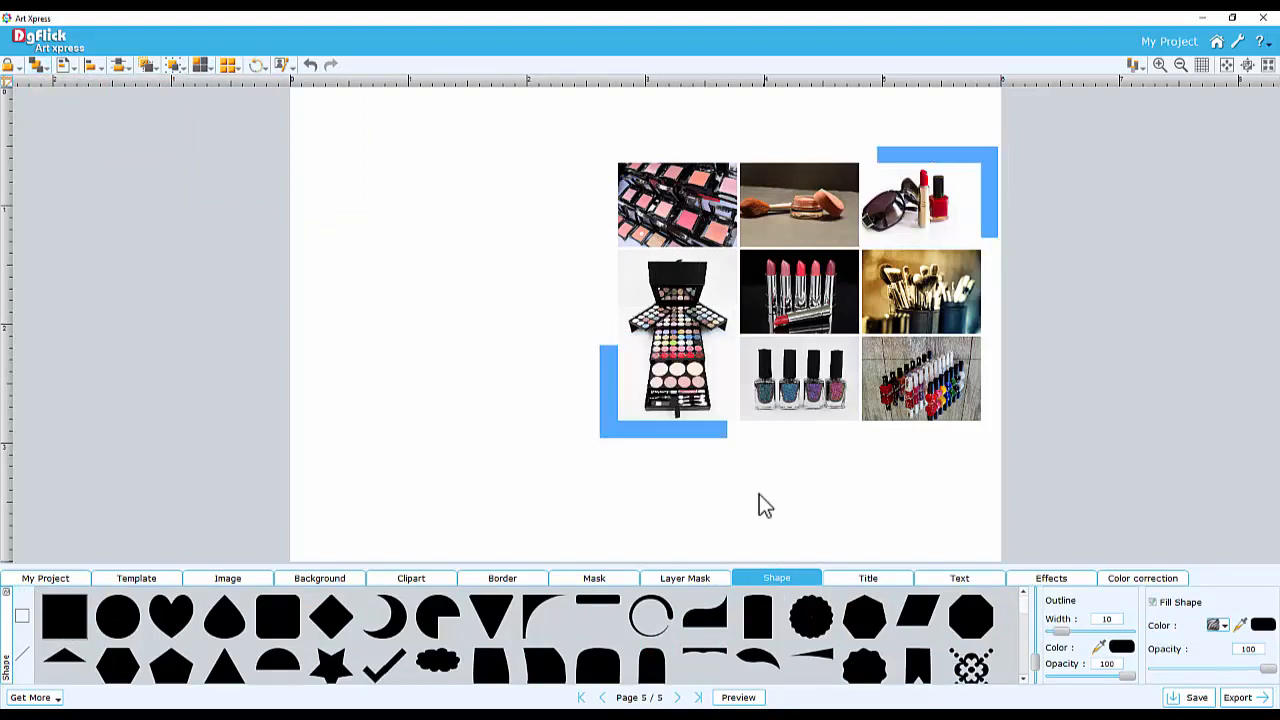
Switch to the E:/Blossom Images folder and place the Blossom logo below the photo grid
click(245, 576)
click(240, 594)
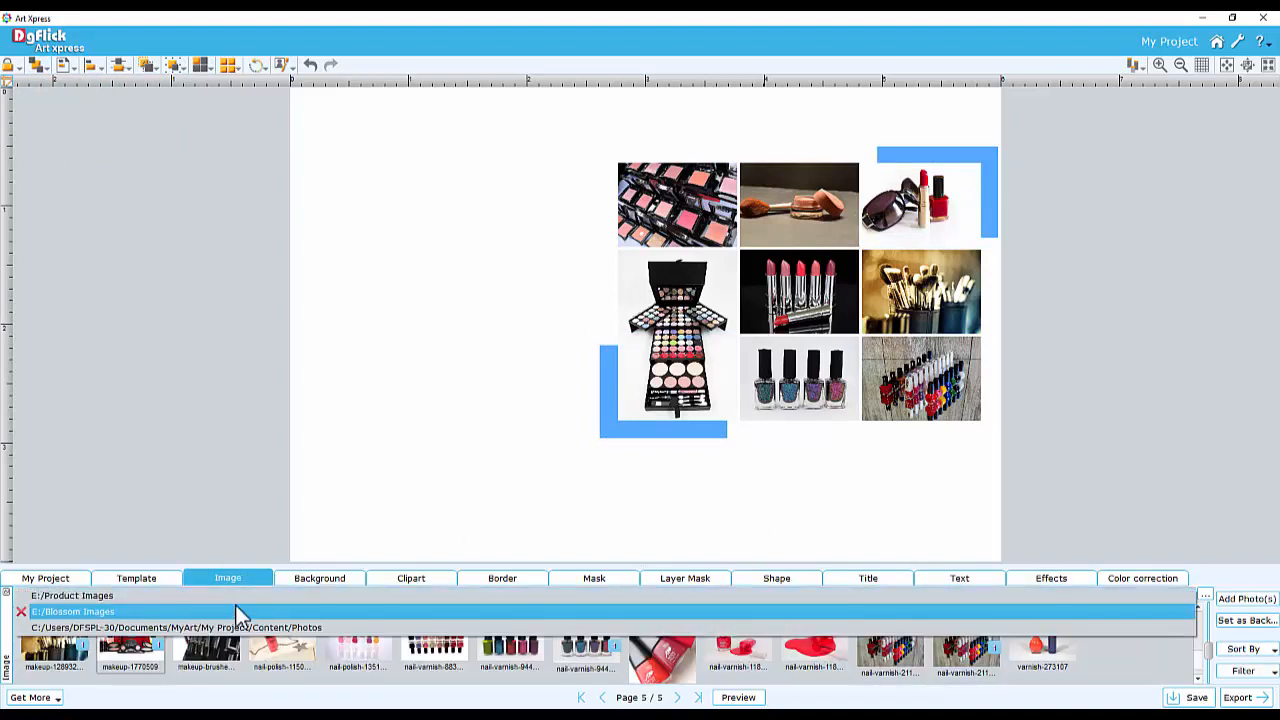
click(238, 607)
drag(525, 626, 549, 430)
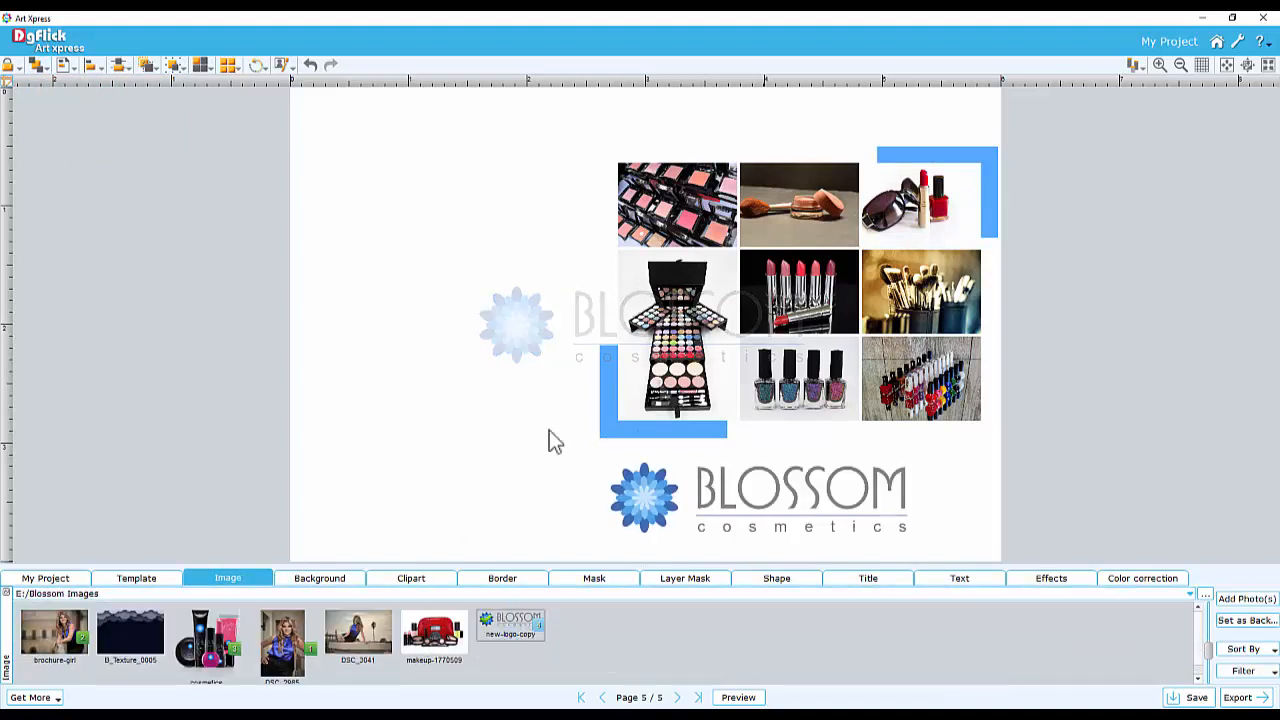
Open the Blossoms Cliparts folder and add the January 2017 calendar clipart to the page's upper left
click(420, 580)
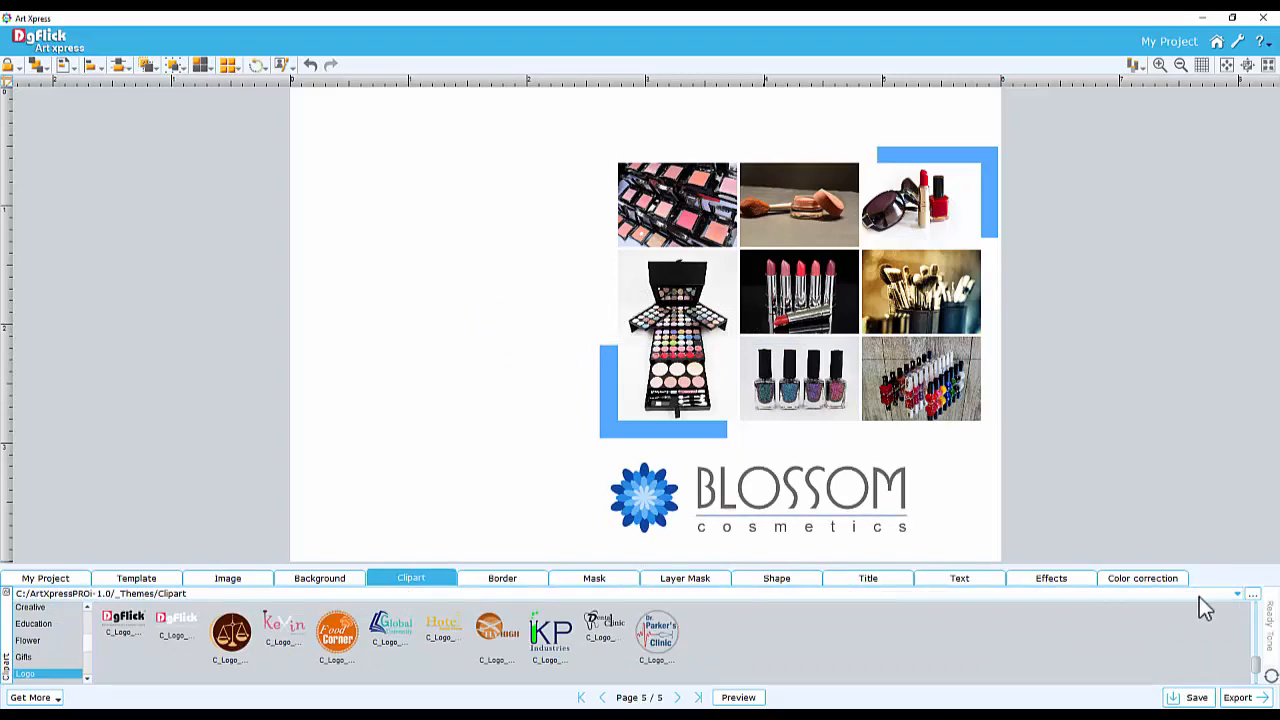
click(1256, 597)
click(68, 294)
click(173, 286)
double_click(173, 286)
click(517, 361)
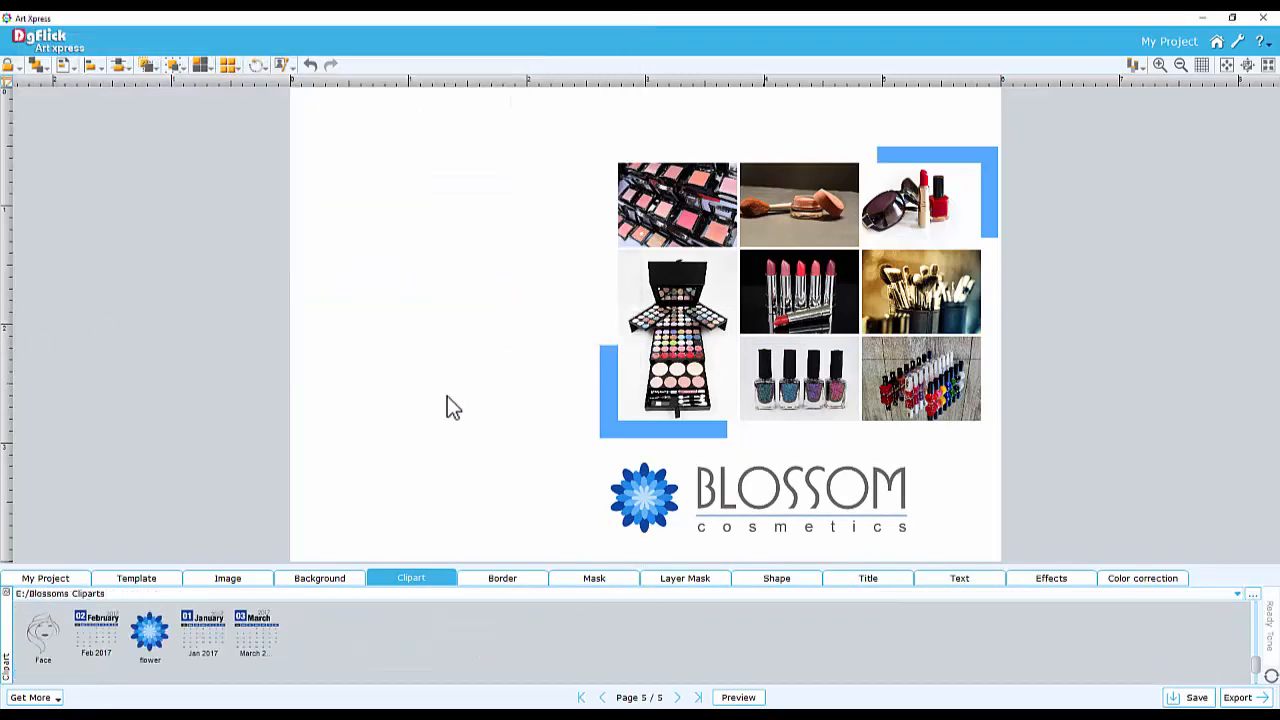
double_click(205, 640)
drag(568, 294, 375, 255)
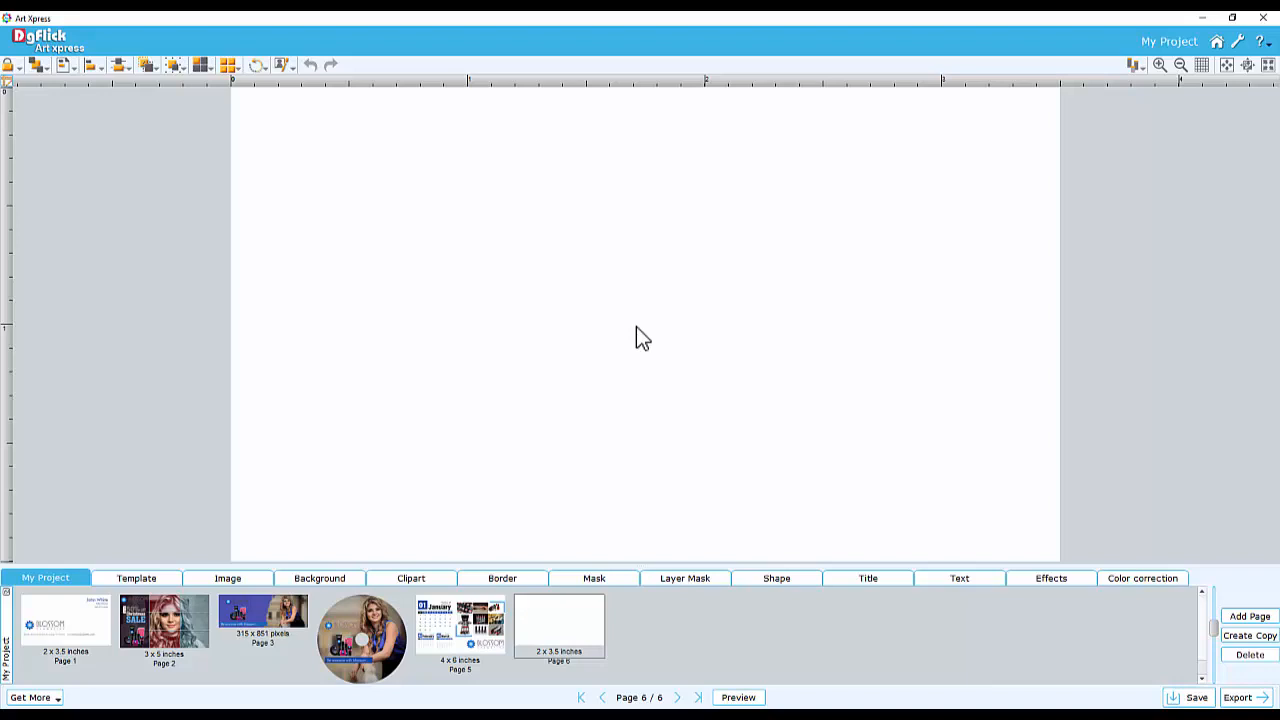
Apply a Business Card template to the new 2 x 3.5 inch page
click(135, 579)
click(87, 592)
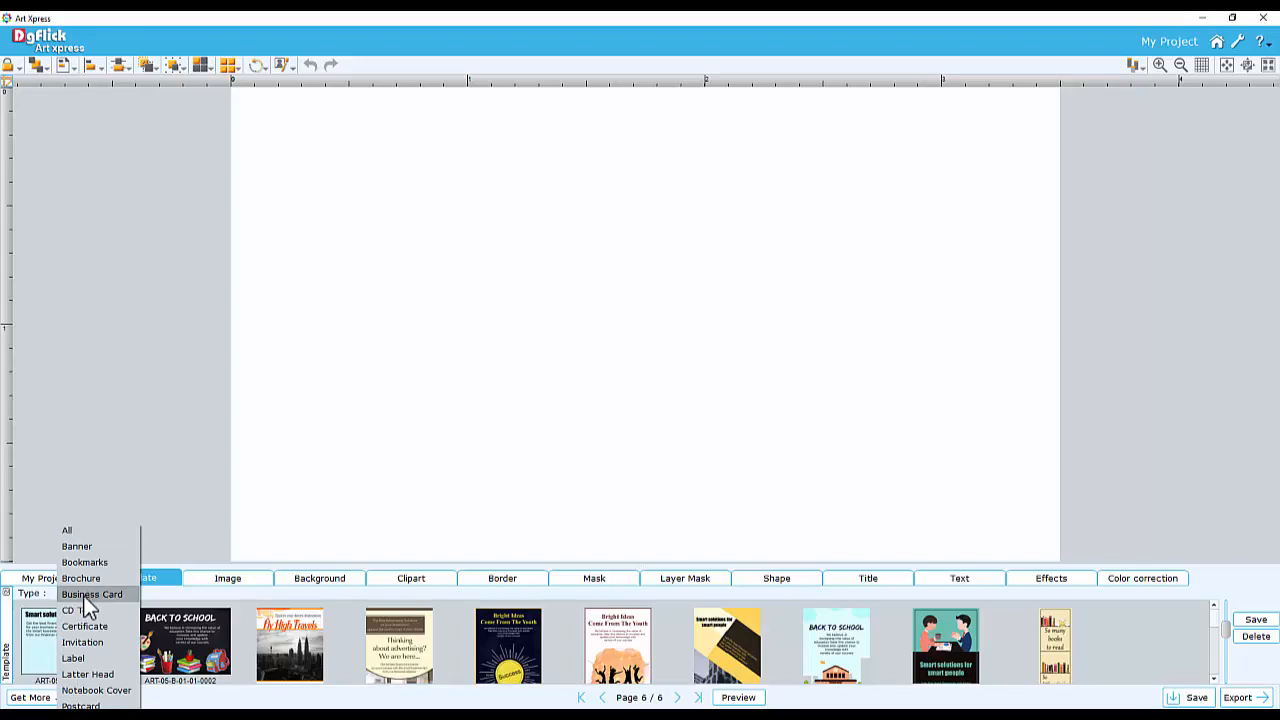
click(83, 595)
click(422, 622)
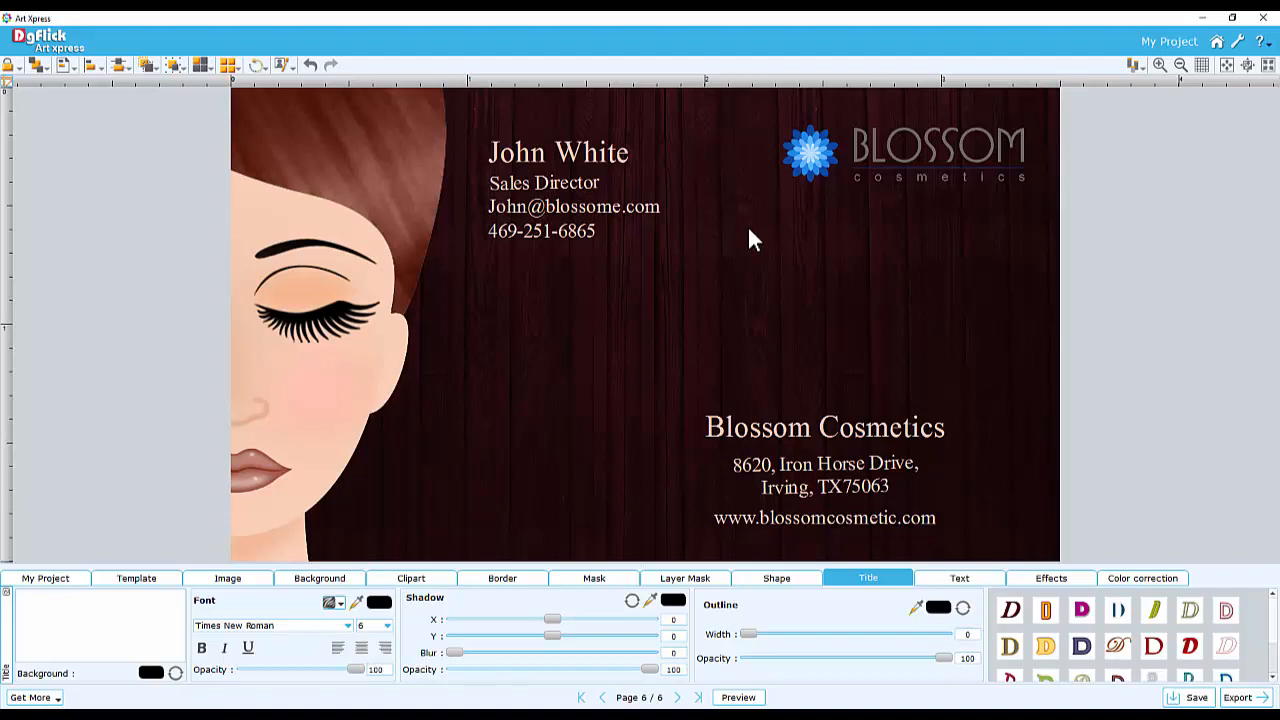
Save the project as Blossom Project, including its images, backgrounds, borders, masks and cliparts
click(1190, 698)
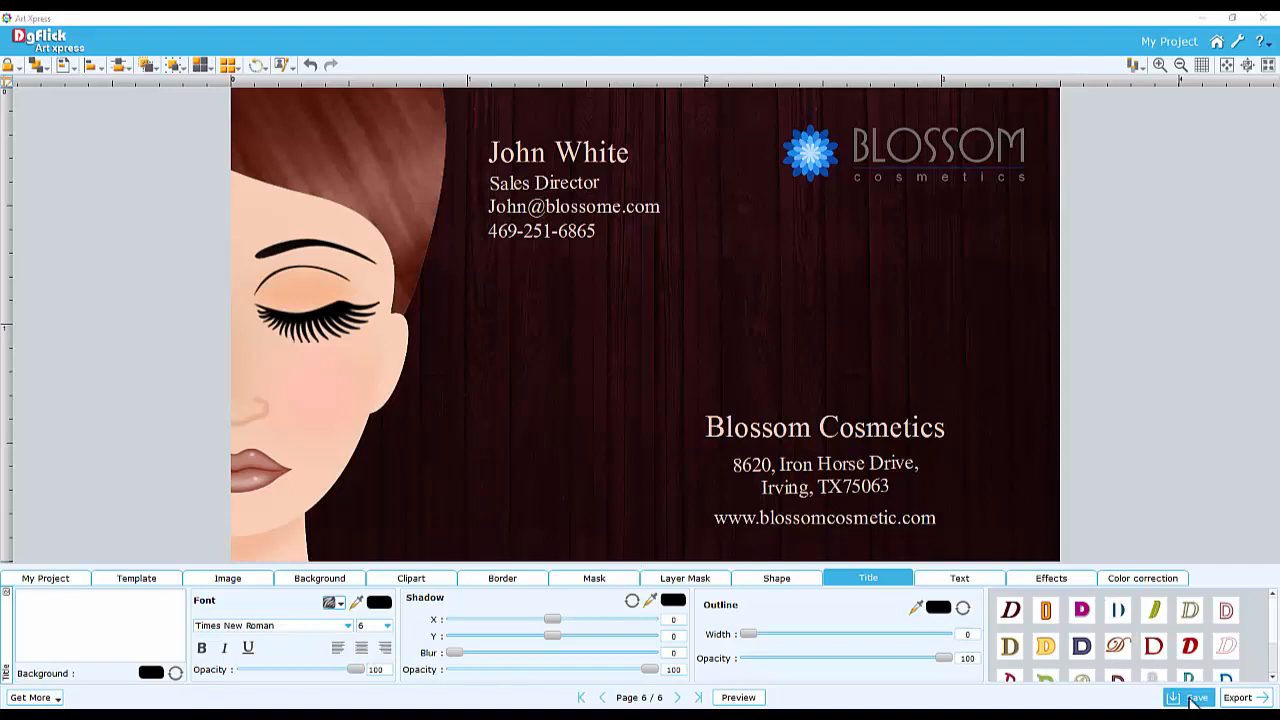
drag(568, 343, 480, 344)
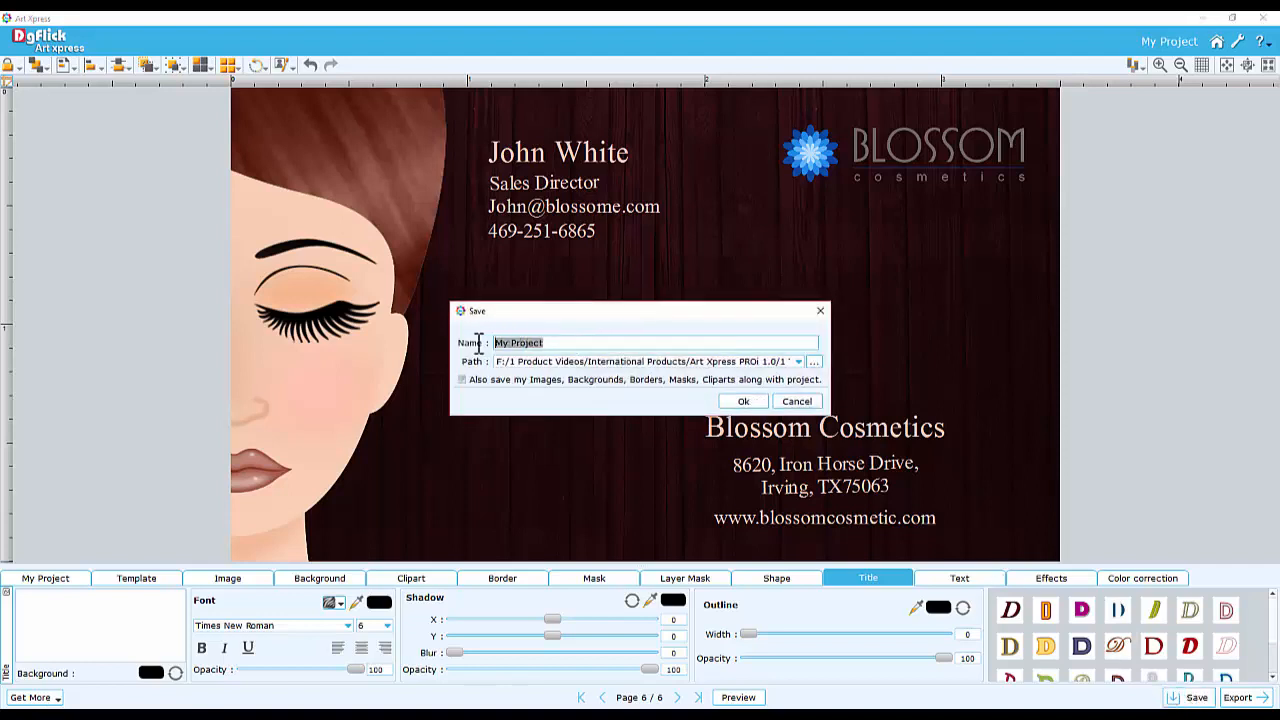
text(Blossom Project)
click(462, 381)
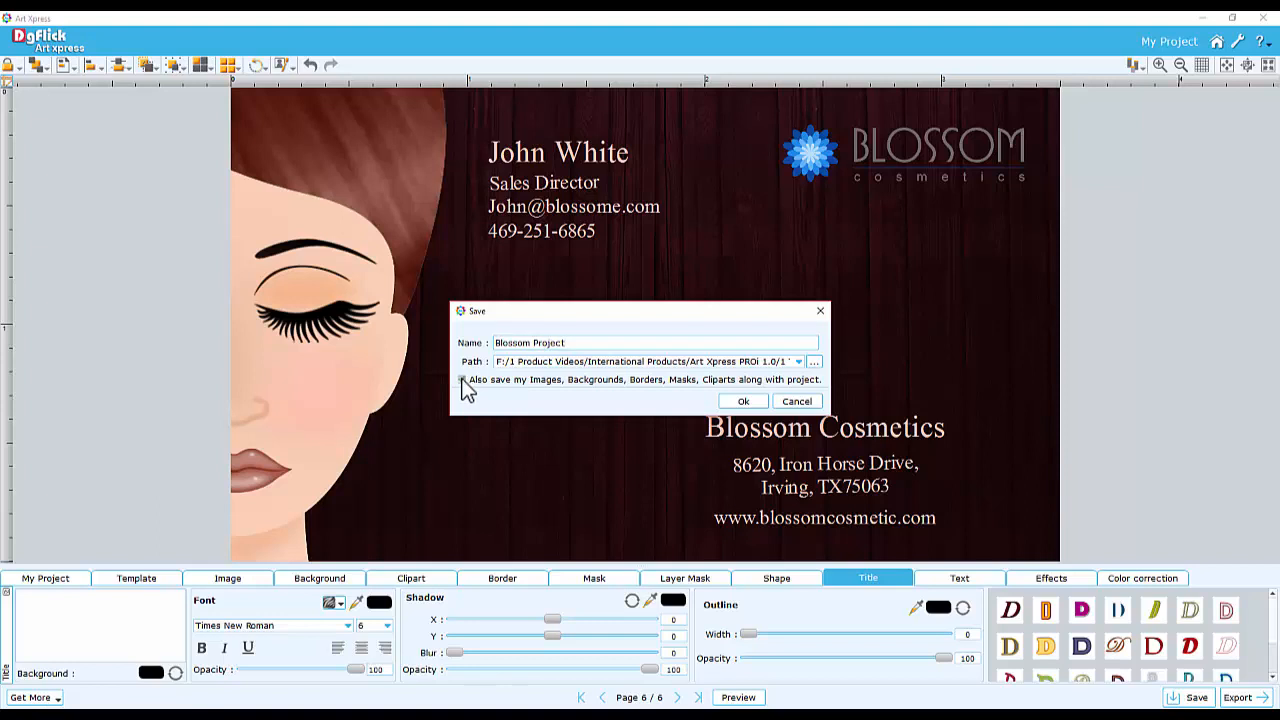
click(742, 402)
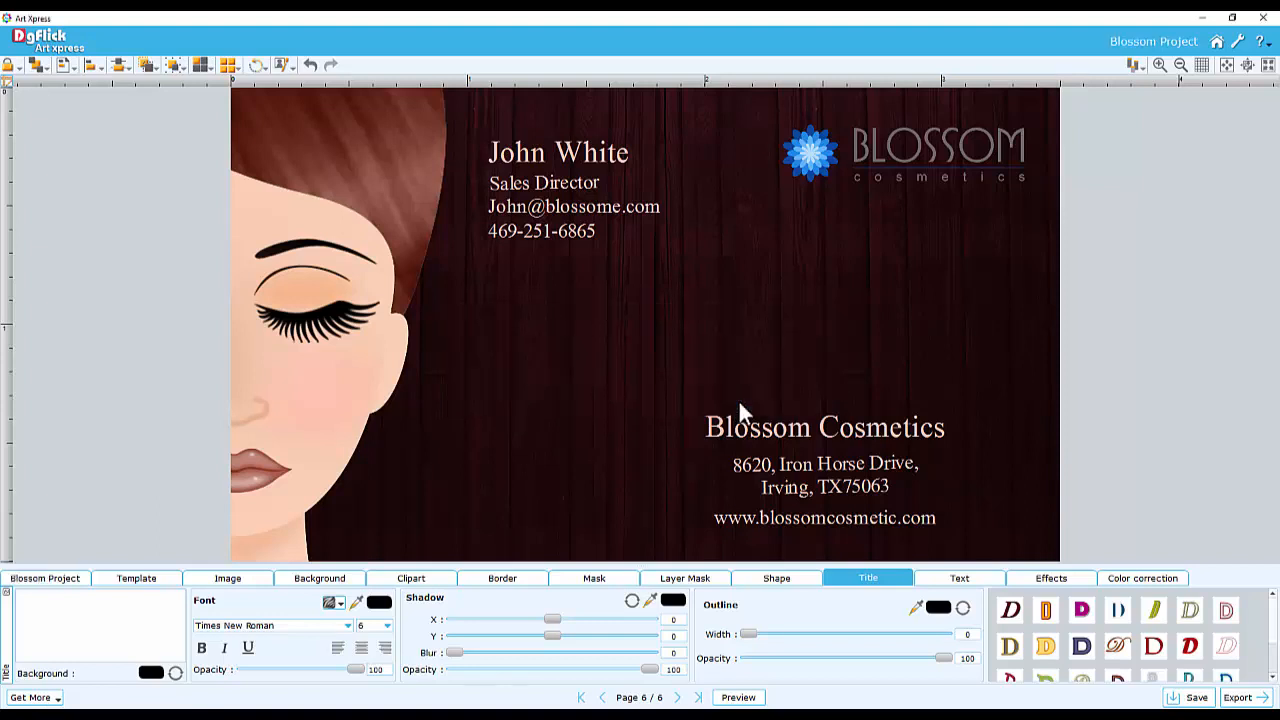